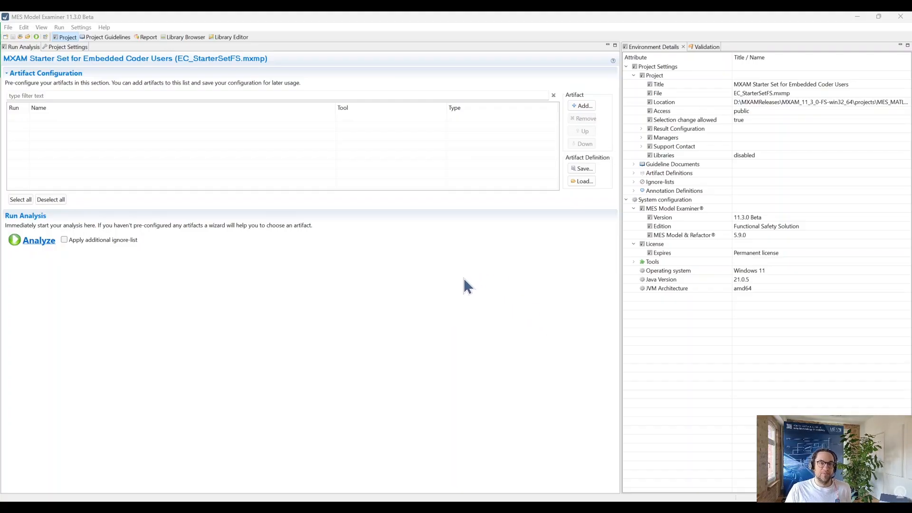
Open the project guidelines and examine the starter set's parameter values, including the project-level customization of the mes_arch_1302 Stateflow depth parameter.
left_click(107, 38)
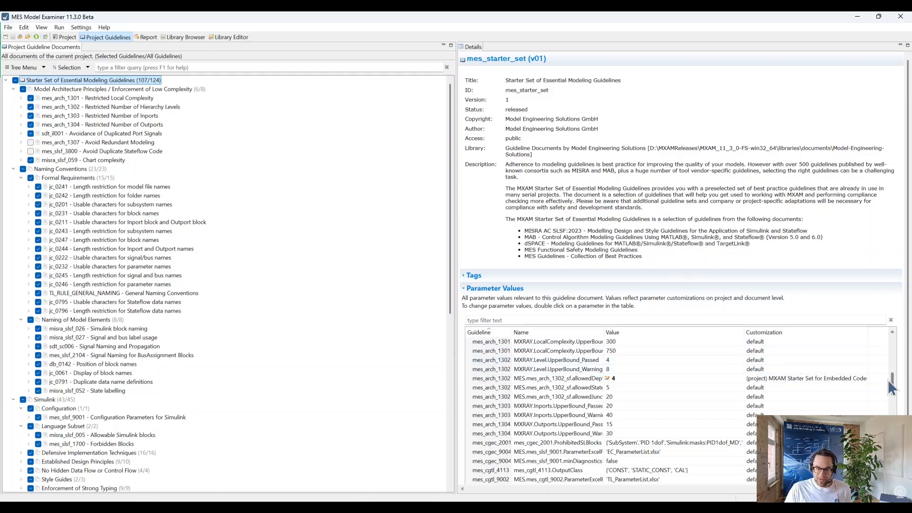
scroll(885, 372, "up", 4)
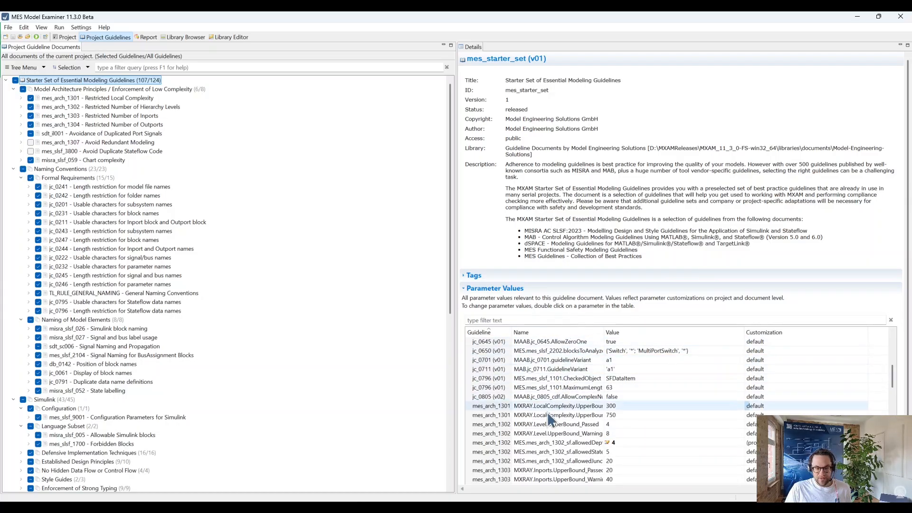
mouse_move(831, 346)
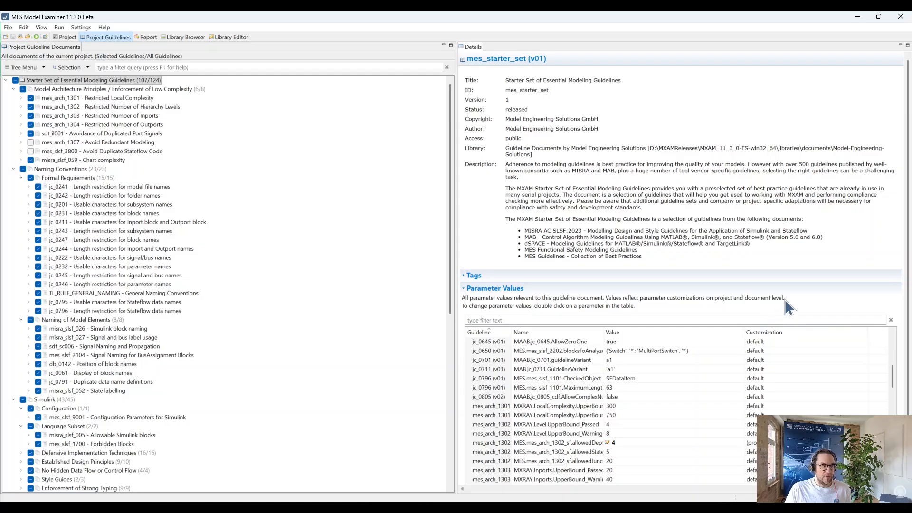
scroll(820, 298, "down", 1)
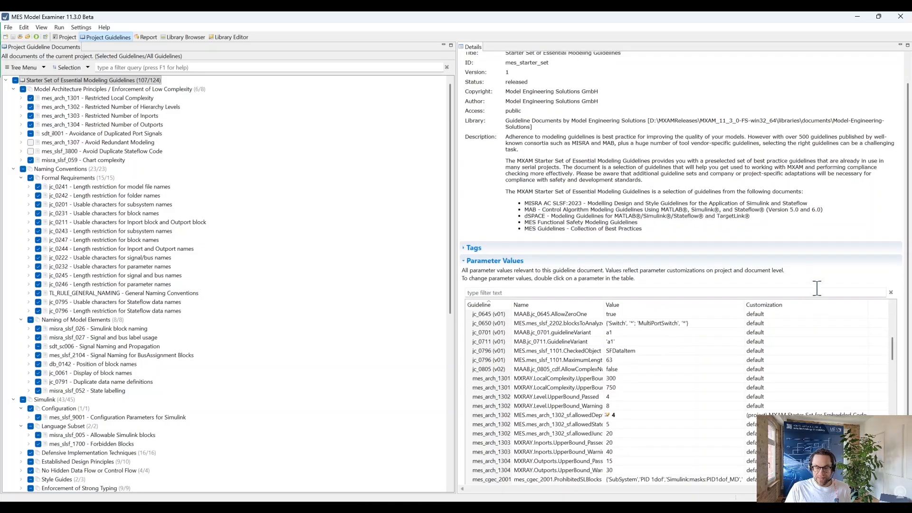
scroll(806, 221, "down", 2)
scroll(805, 281, "down", 2)
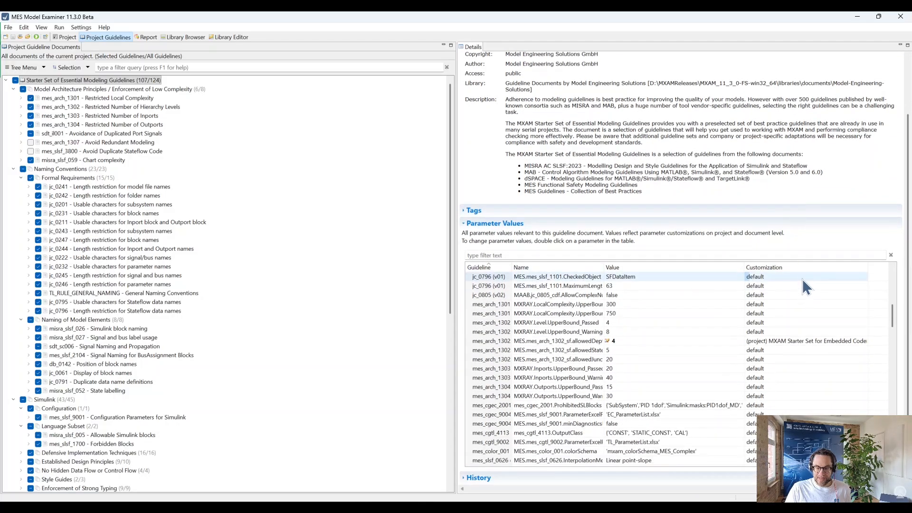
scroll(803, 279, "down", 1)
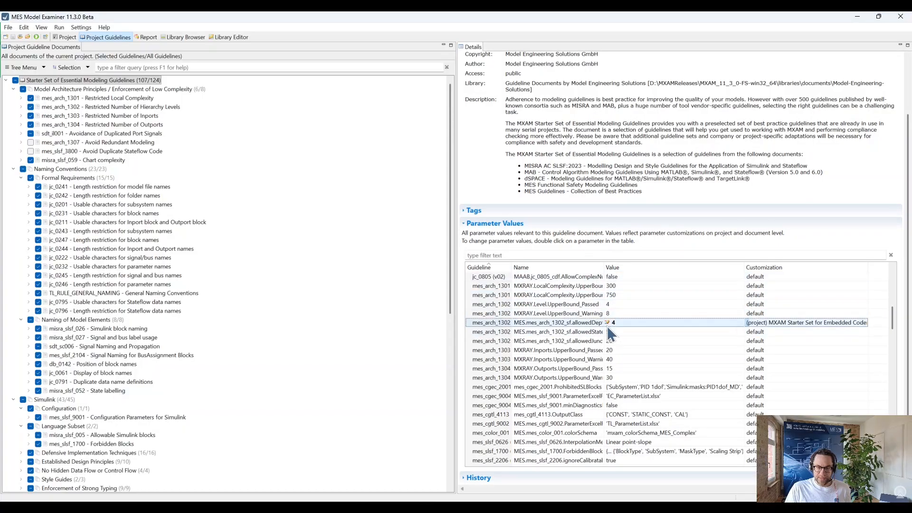
mouse_move(607, 325)
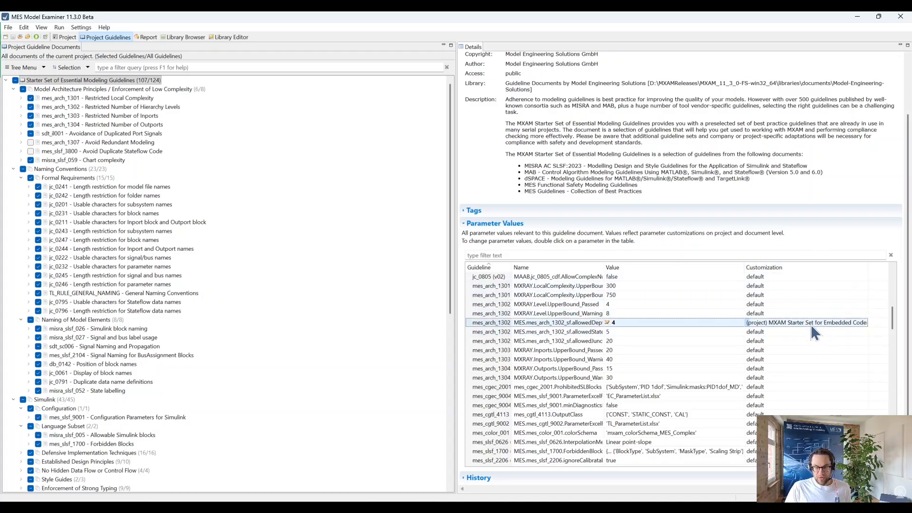
mouse_move(807, 324)
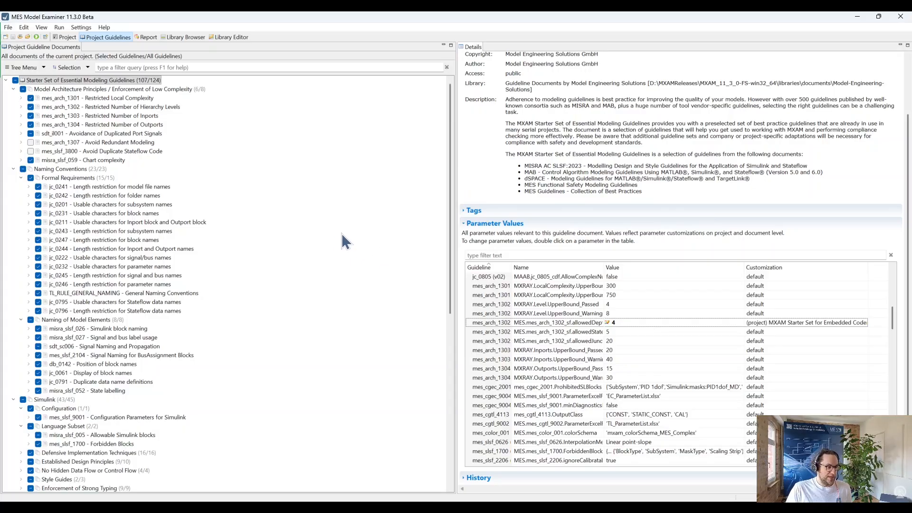
Open the mes_slsf_1700 Forbidden Blocks guideline under Simulink Language Subset and review its description and parameter values.
scroll(357, 175, "down", 4)
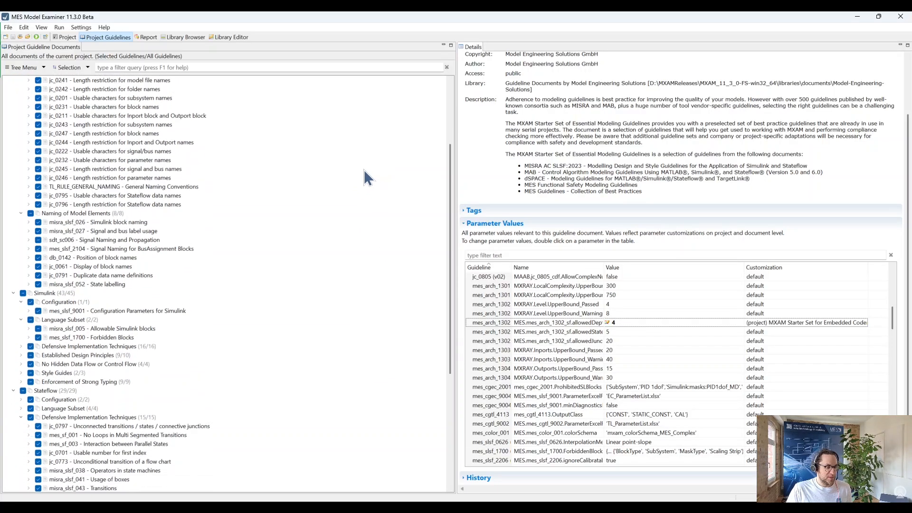
scroll(356, 180, "down", 1)
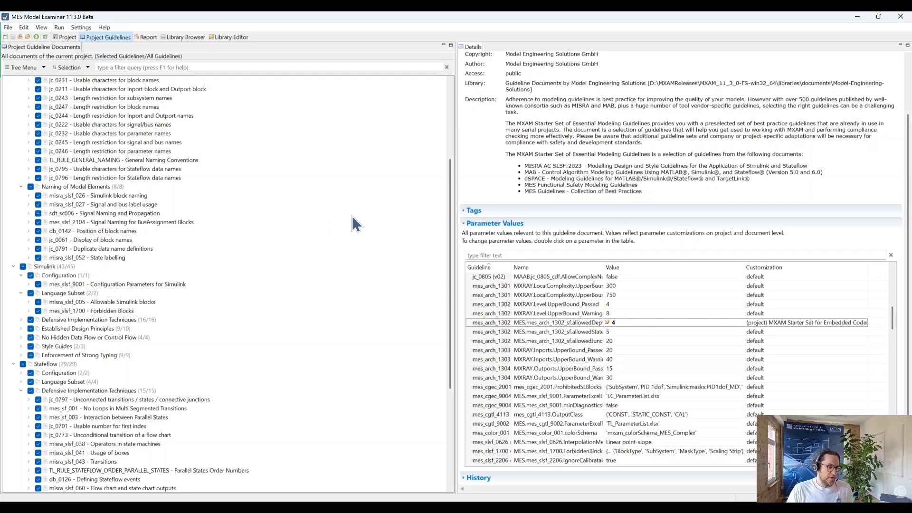
scroll(228, 221, "down", 2)
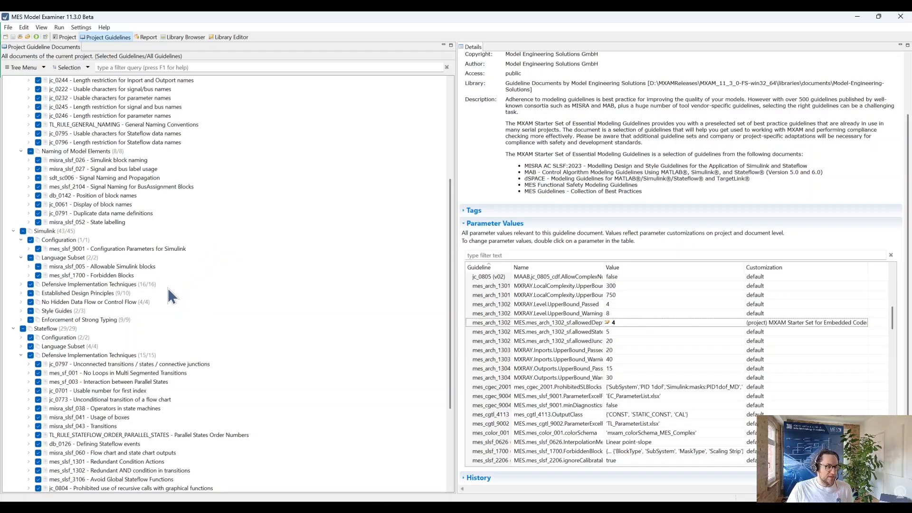
left_click(110, 275)
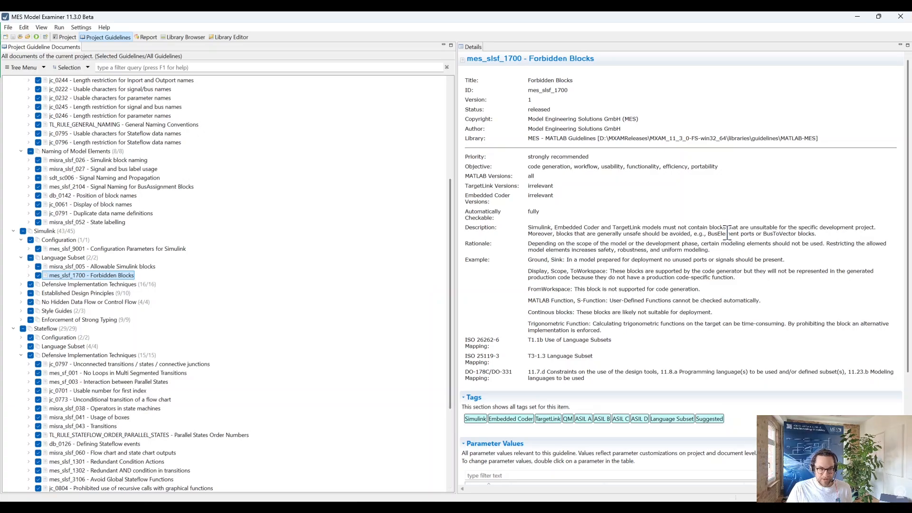
scroll(717, 181, "down", 5)
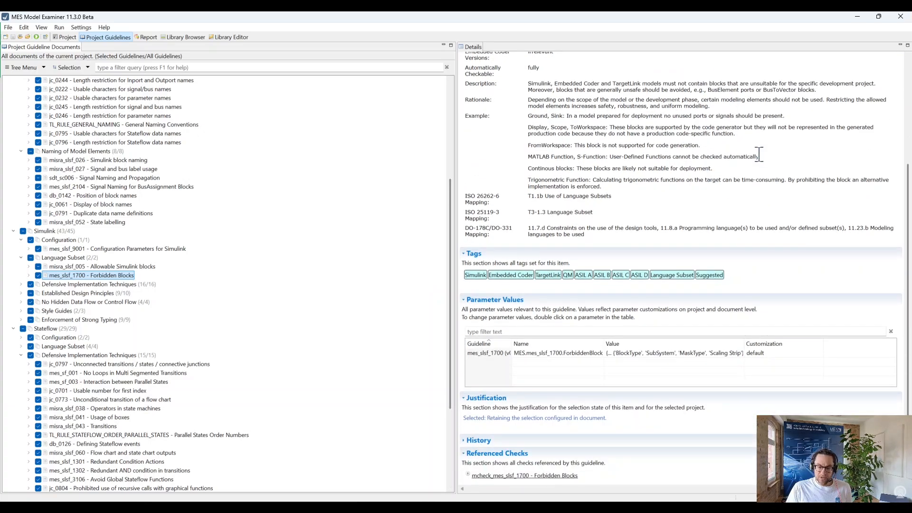
scroll(687, 174, "up", 3)
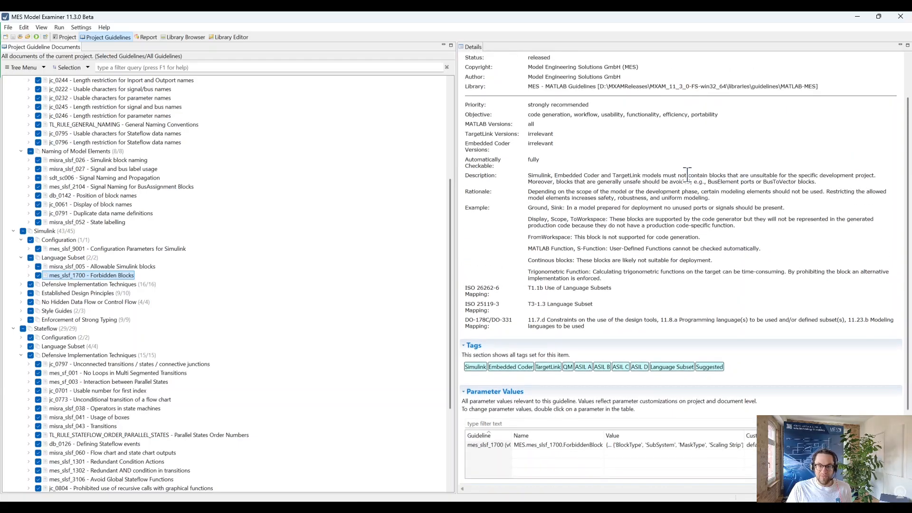
scroll(688, 175, "up", 2)
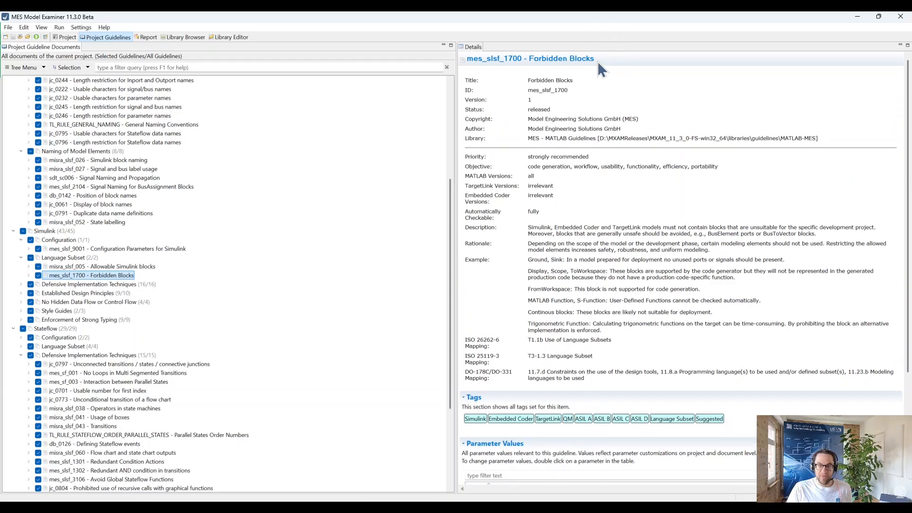
scroll(626, 95, "down", 5)
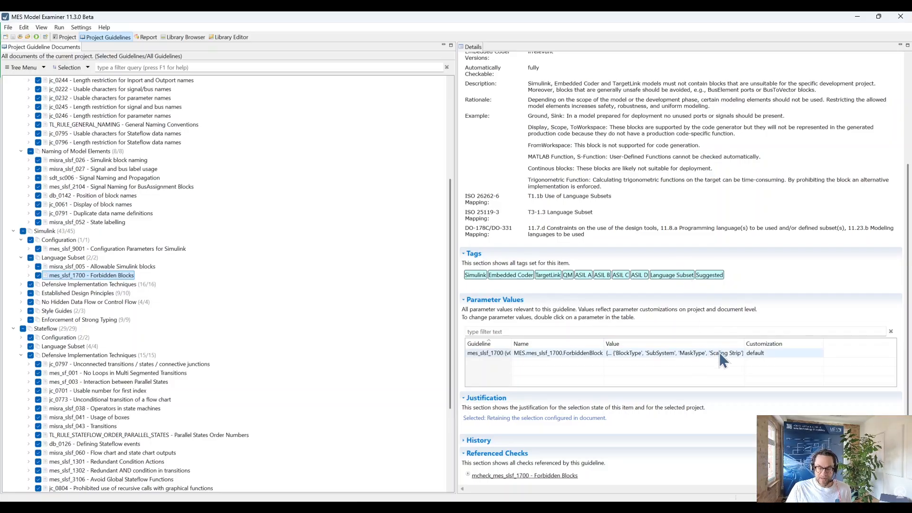
Add the entry {'BlockType', 'Scope'}; ... to the project's MES.mes_slsf_1700.ForbiddenBlocks parameter and widen the Customization column.
double_click(615, 356)
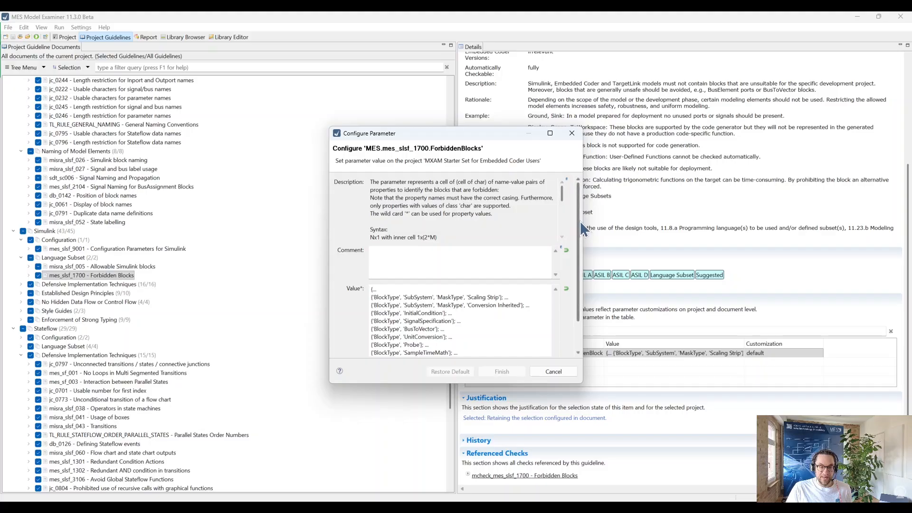
left_click_drag(582, 221, 578, 264)
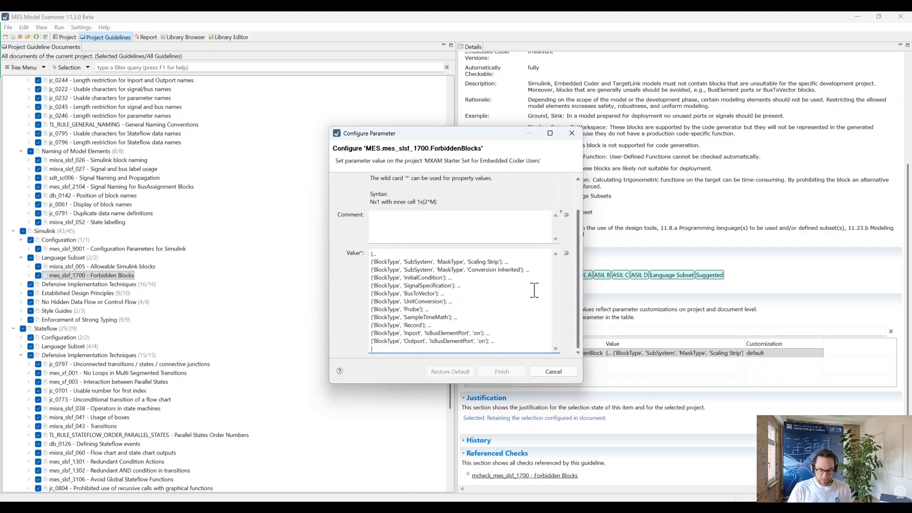
key("Return")
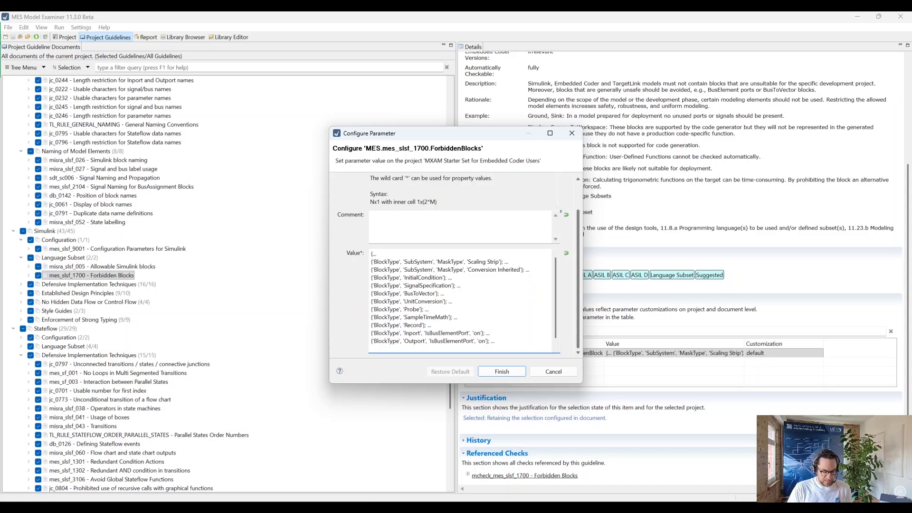
type("{'BlockType', 'Scope'}; ...")
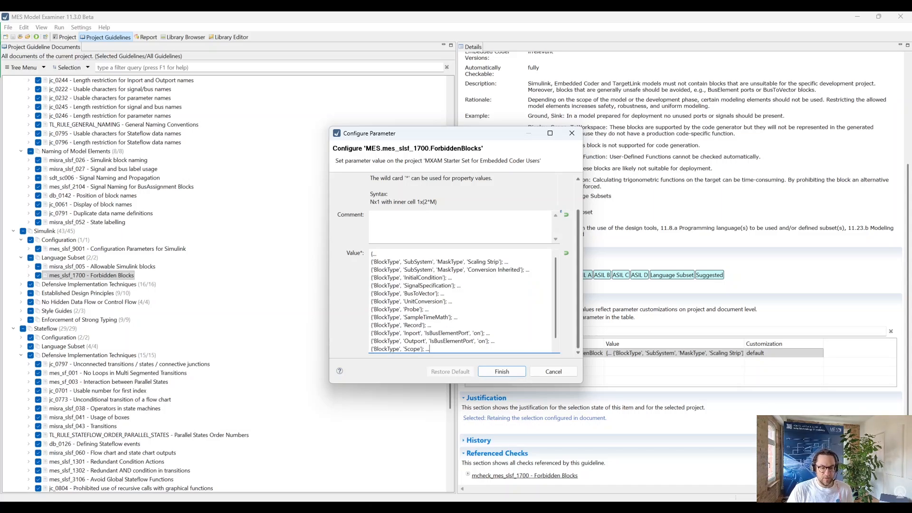
scroll(534, 277, "down", 1)
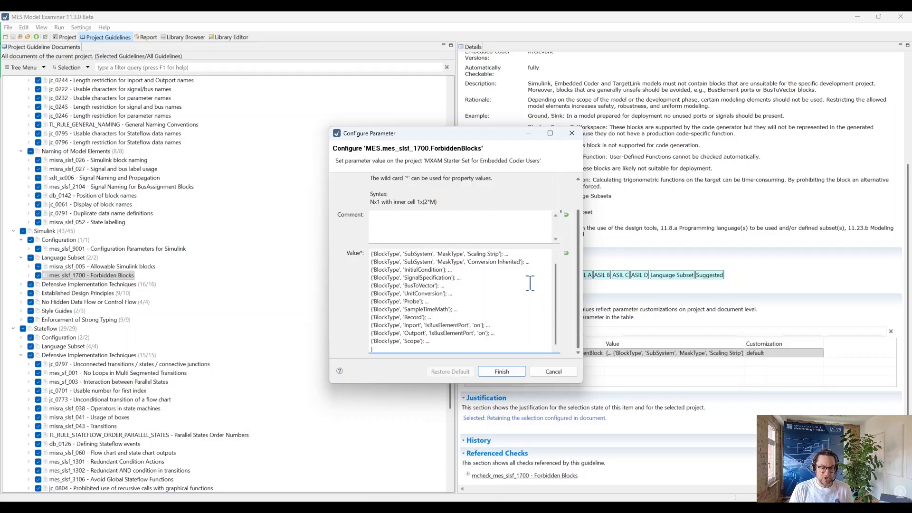
left_click(504, 372)
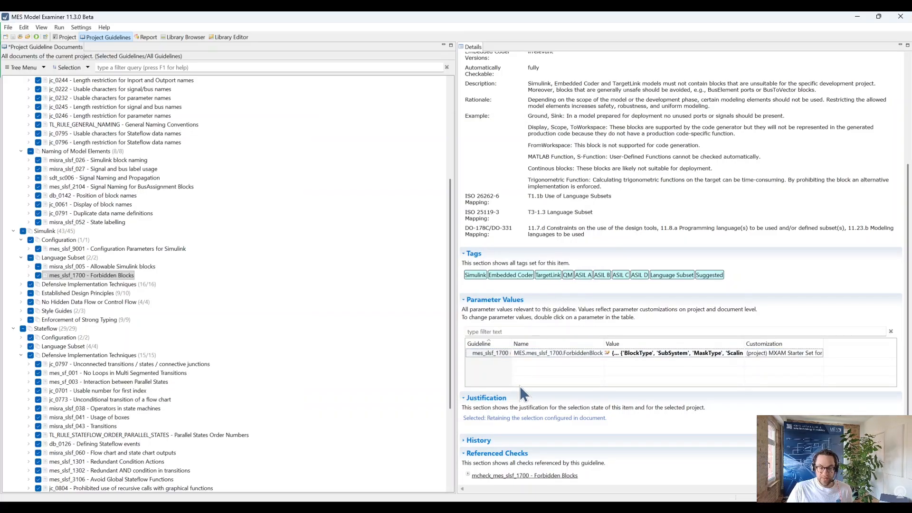
left_click_drag(824, 343, 890, 342)
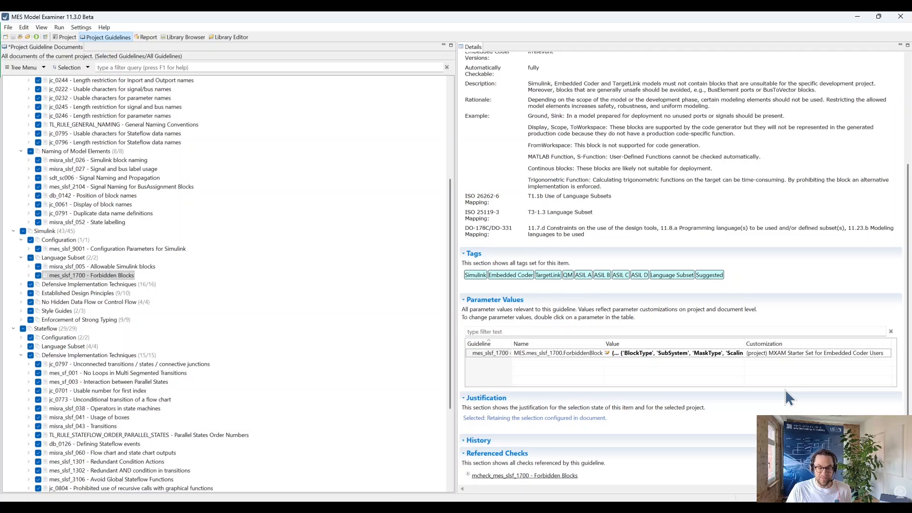
Set the guidelineVariant parameter of the Stateflow guideline jc_0701 to a2 for the project and widen the Customization column.
scroll(265, 204, "down", 1)
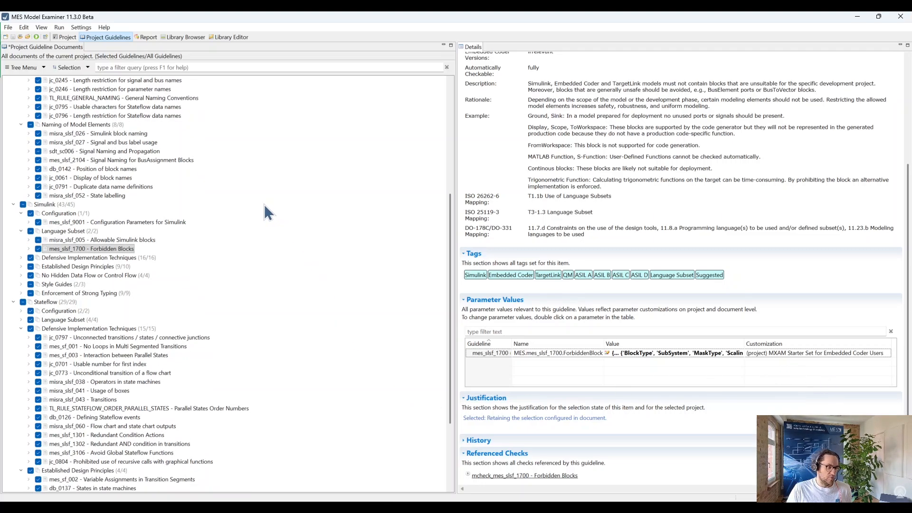
scroll(264, 205, "down", 4)
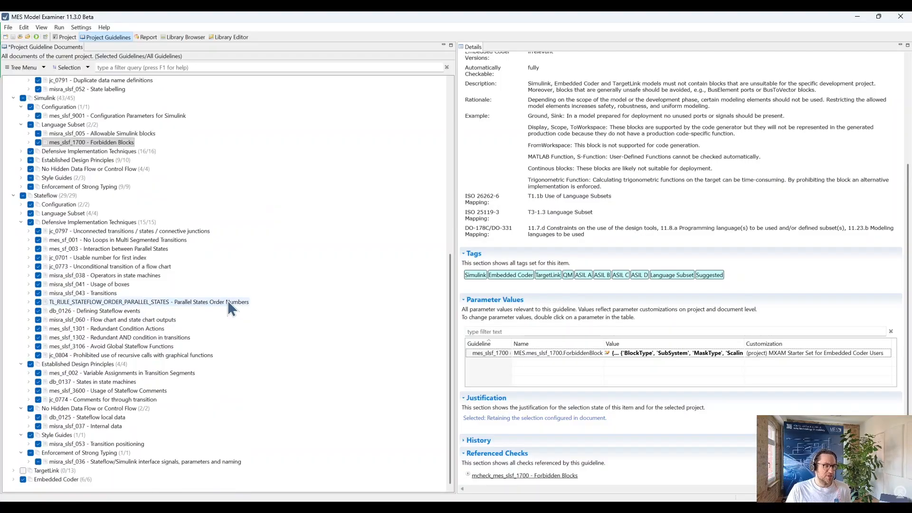
left_click(132, 258)
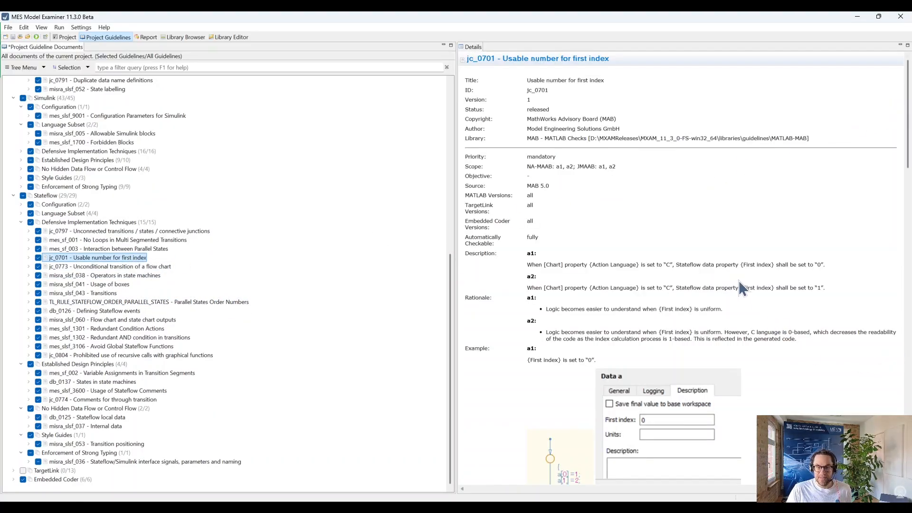
scroll(762, 202, "down", 3)
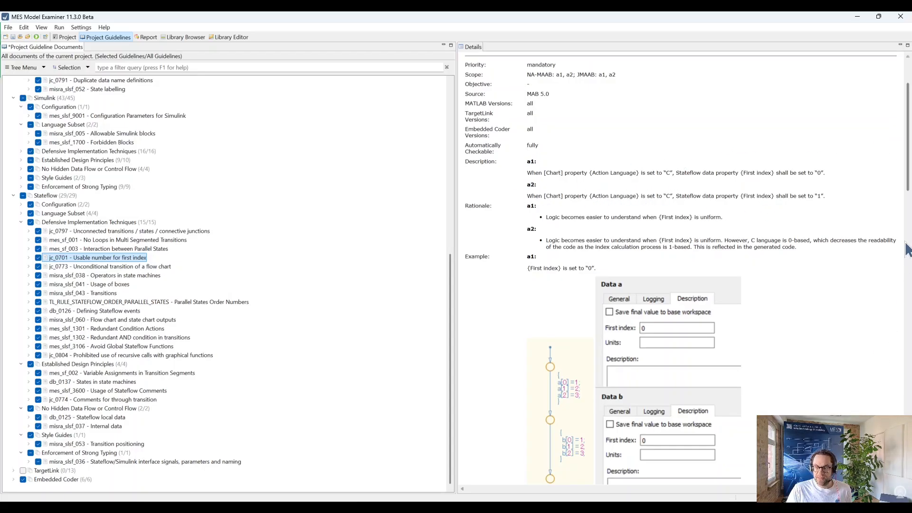
left_click_drag(911, 187, 911, 472)
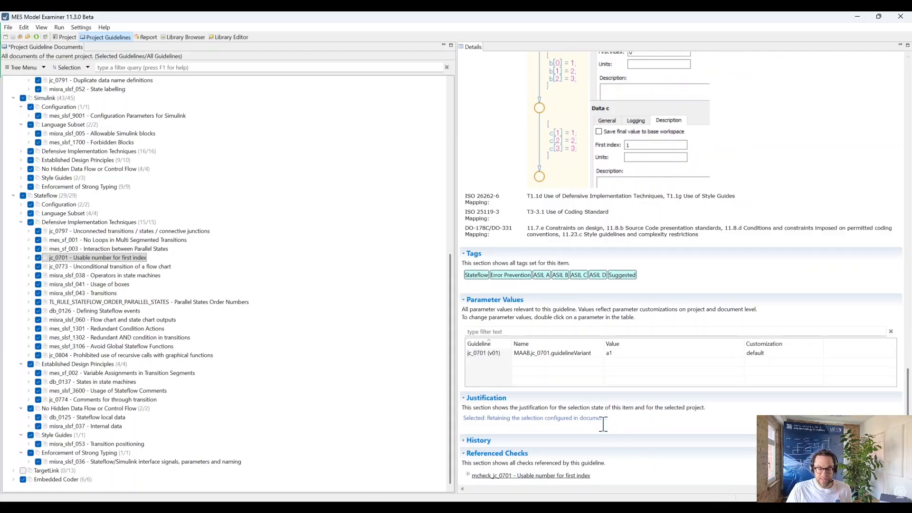
double_click(617, 352)
left_click(443, 259)
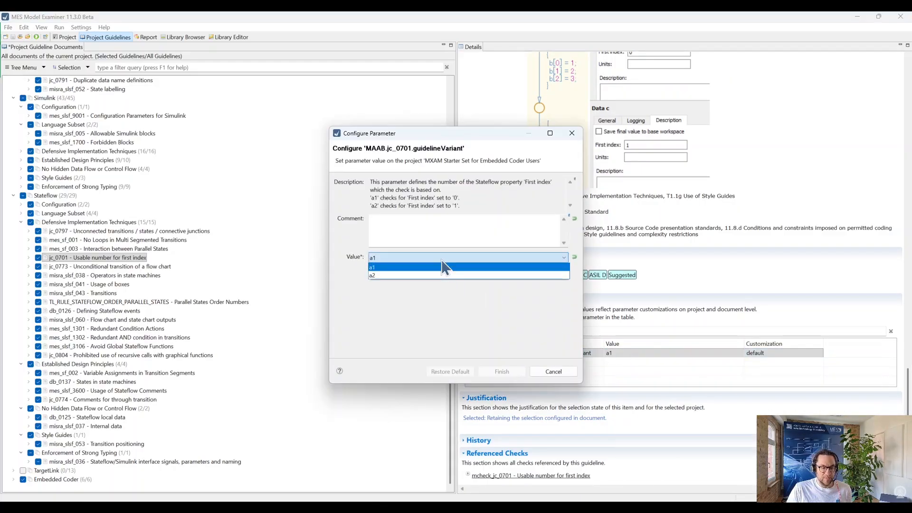
left_click(449, 275)
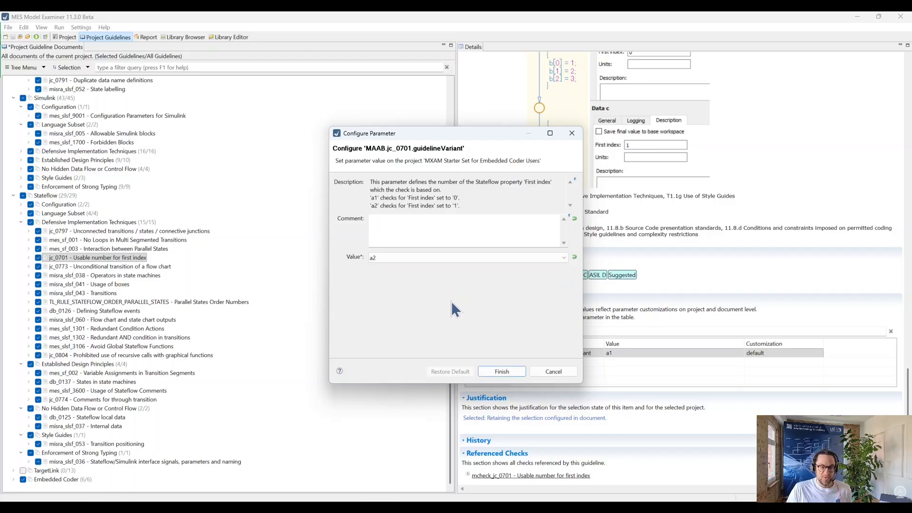
left_click(518, 372)
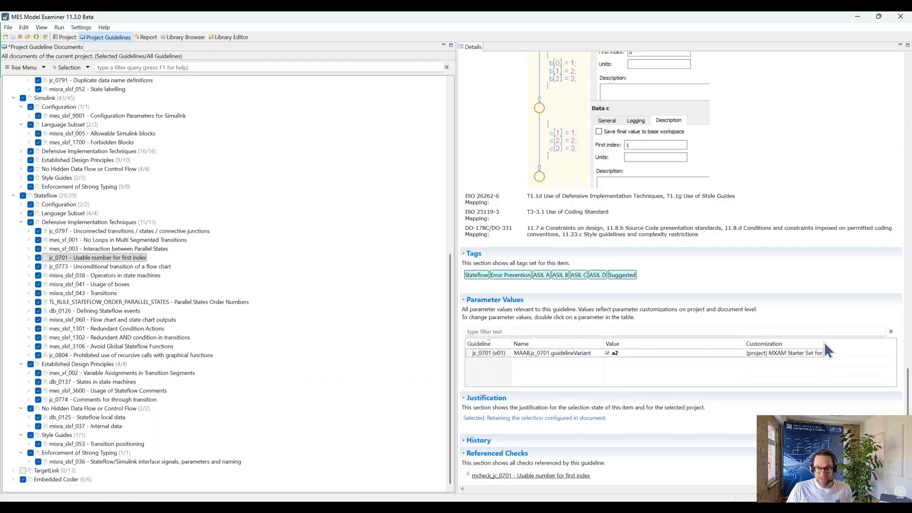
left_click_drag(825, 342, 882, 343)
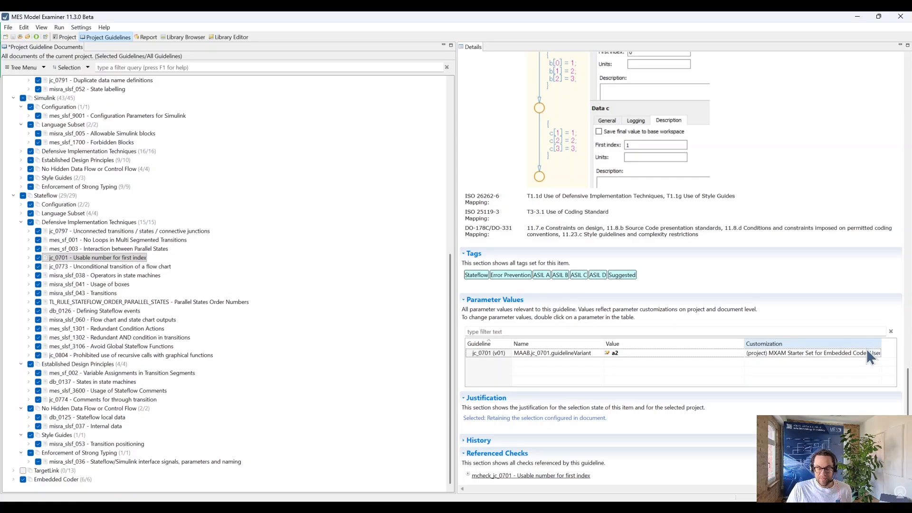
left_click(866, 353)
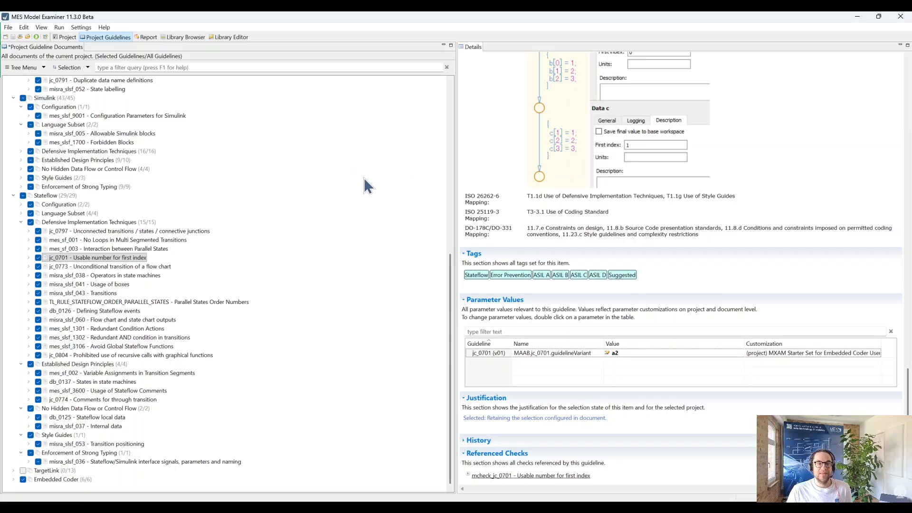
Open the guideline library browser and select the customized MES.mes_slsf_1109.blocksAnalyzed value of guideline misra_slsf_016.
left_click(186, 38)
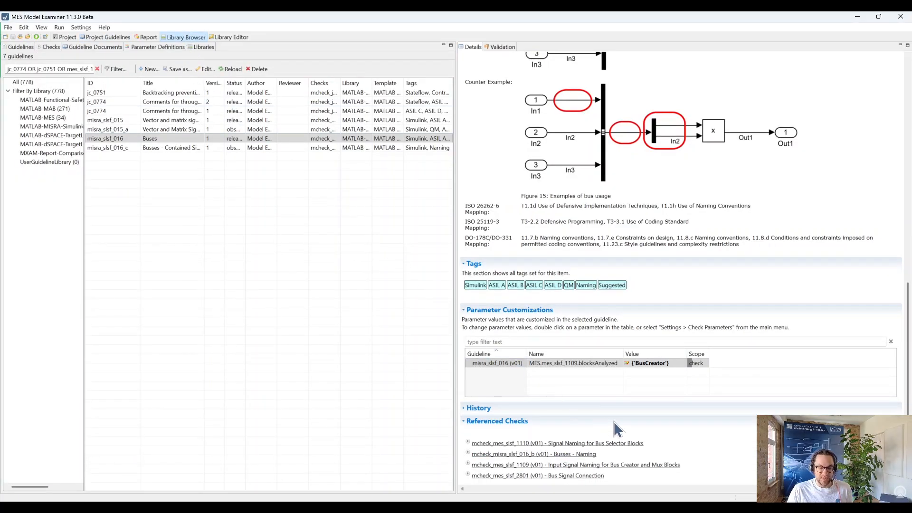
left_click(673, 363)
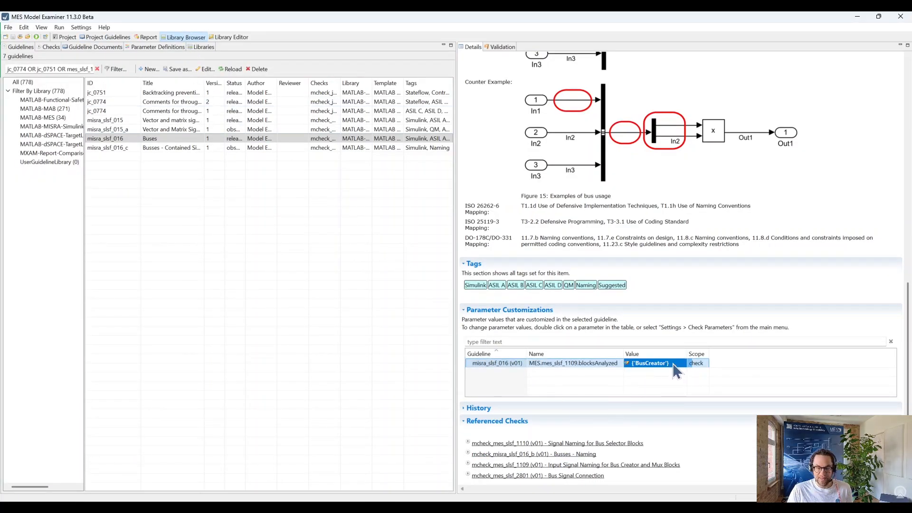
Open MES.mes_slsf_1109.blocksAnalyzed of misra_slsf_016 for customization, expand its setting sources to review the project, document and guideline levels, and close the dialog.
double_click(672, 363)
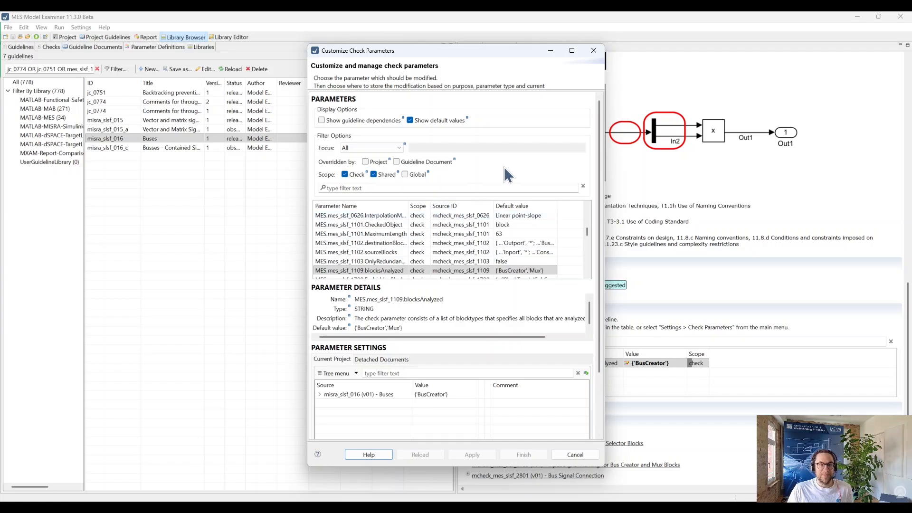
left_click(319, 394)
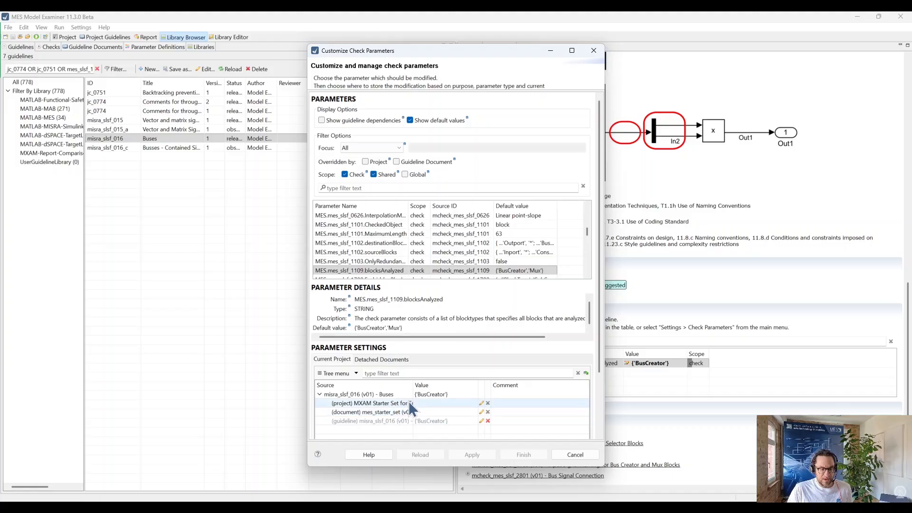
scroll(534, 411, "down", 3)
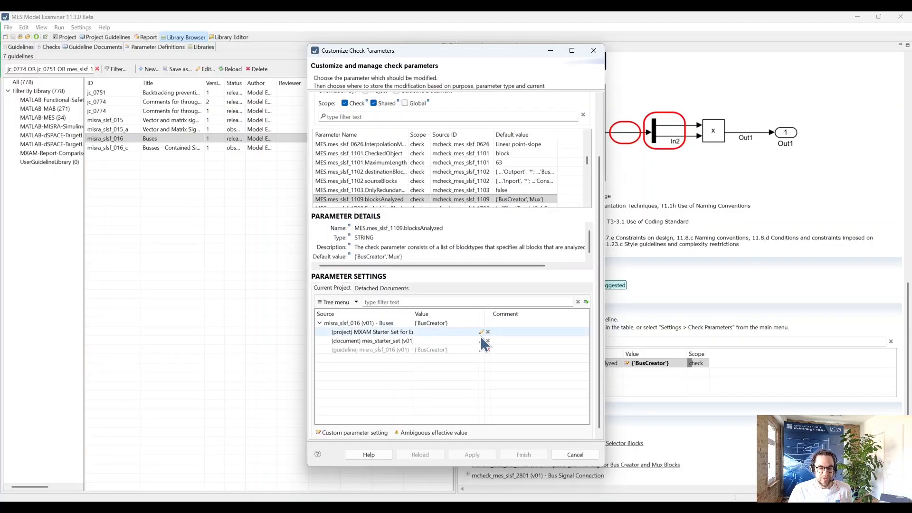
left_click(550, 52)
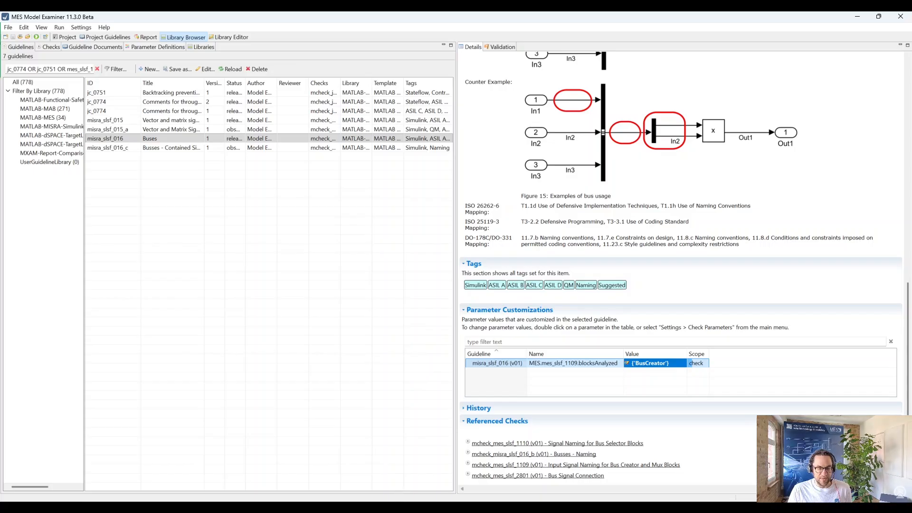
Switch to the MXAM report in the web browser and open section 3.4 Custom Check Parameter Settings.
mouse_move(405, 507)
left_click(526, 451)
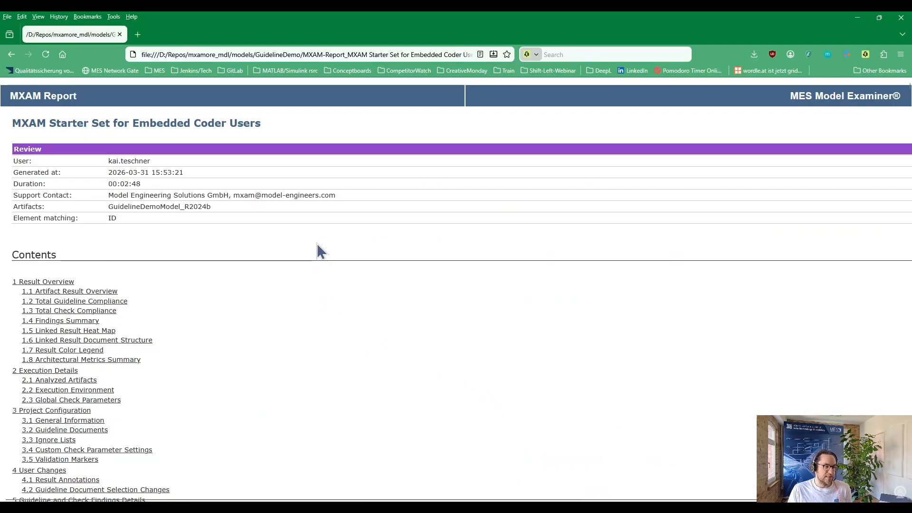
scroll(328, 233, "down", 3)
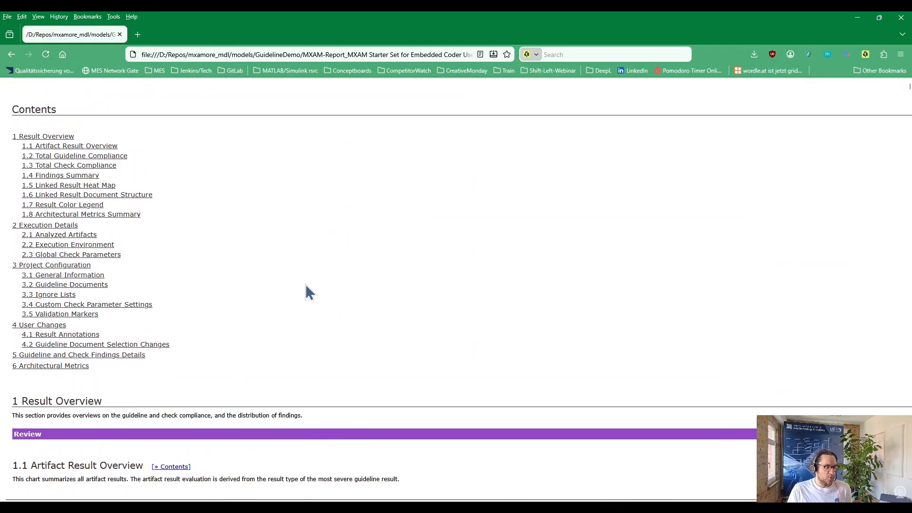
left_click(104, 305)
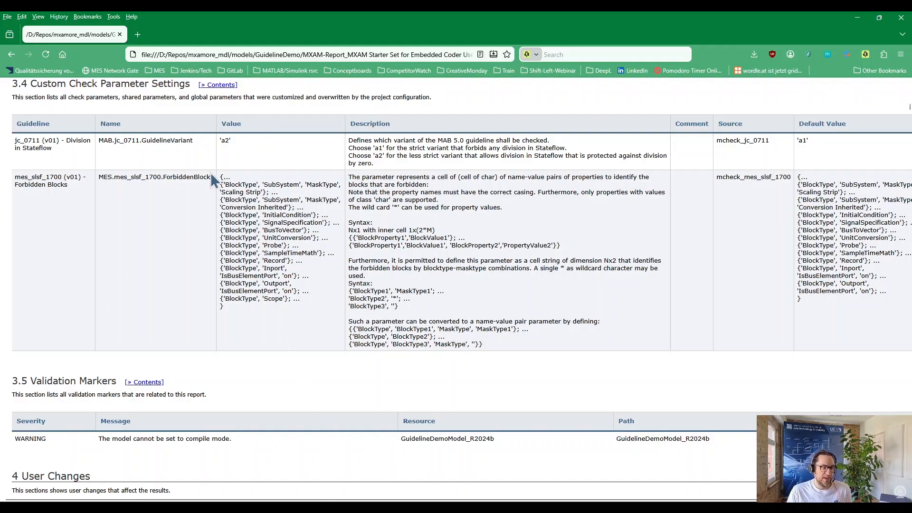
Review the customized values of MAB.jc_0711.GuidelineVariant and MES.mes_slsf_1700.ForbiddenBlocks in the report, and return to Model Examiner.
left_click_drag(218, 142, 236, 135)
left_click(255, 163)
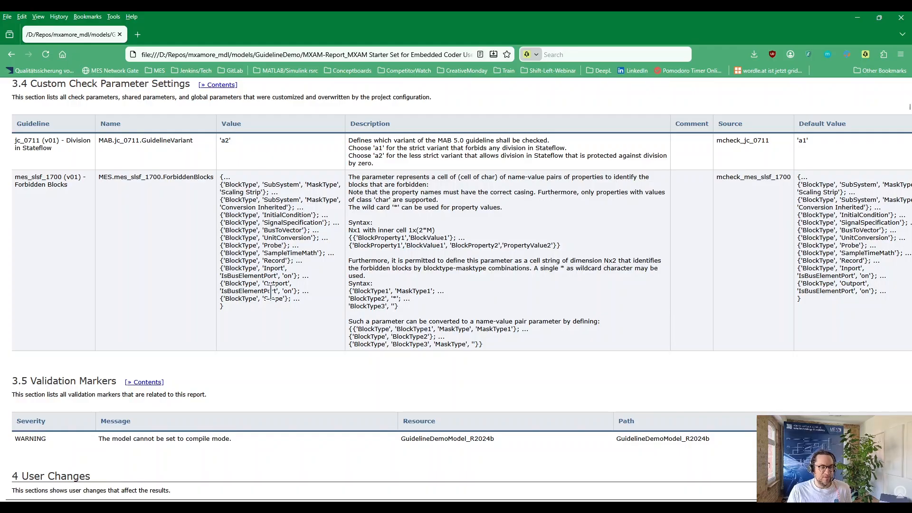
left_click_drag(220, 300, 304, 309)
left_click(322, 311)
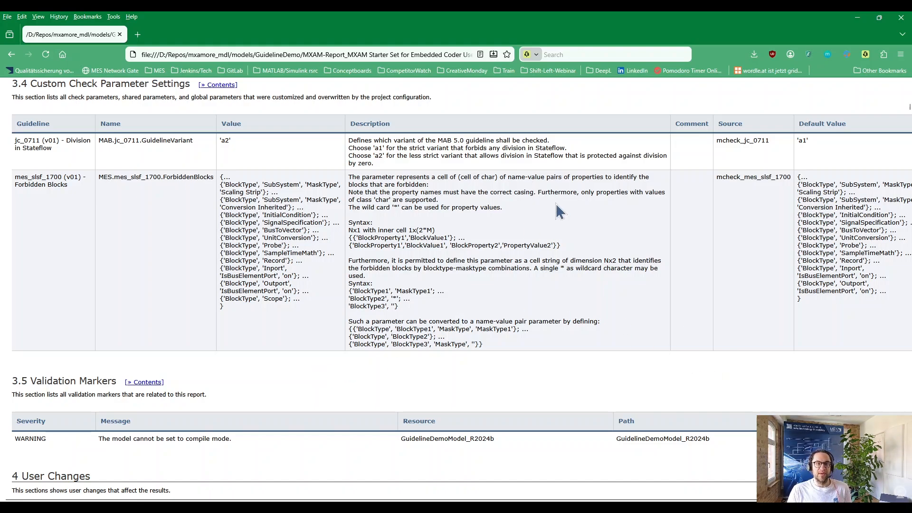
left_click(861, 18)
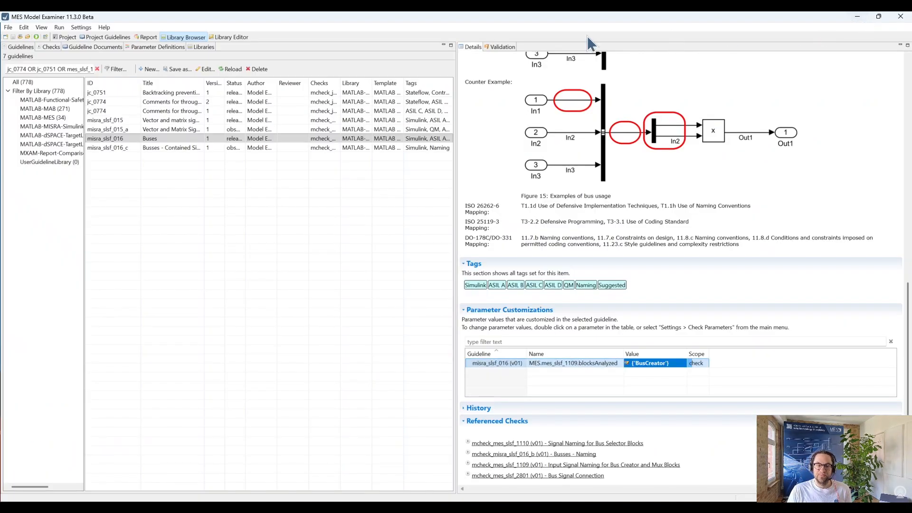
Review the guideline documents jmaab_6_0, mab_6_0 and mab_5_0 in the library editor.
left_click(116, 39)
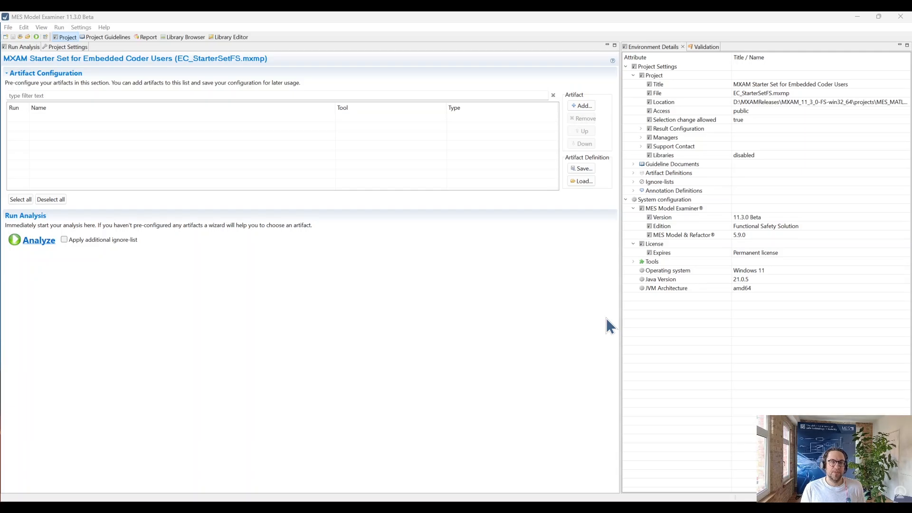
left_click(233, 36)
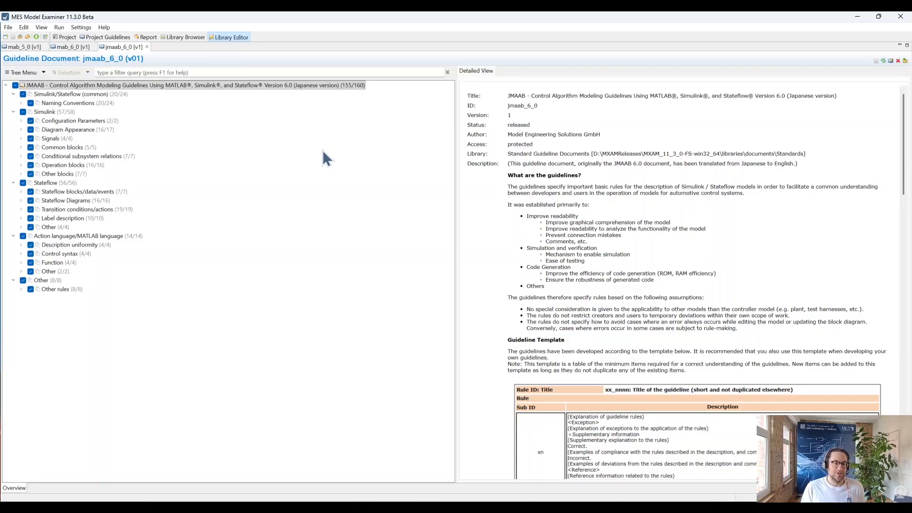
left_click(353, 93)
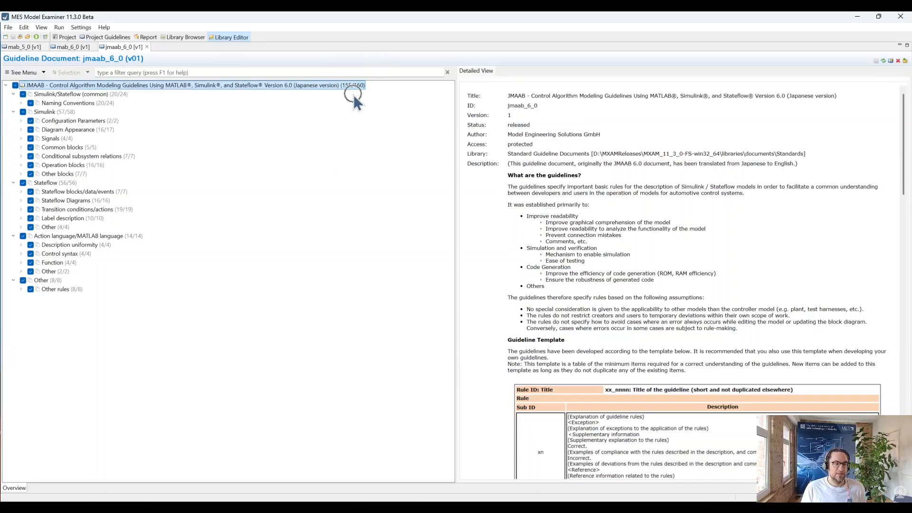
left_click(67, 47)
left_click(245, 90)
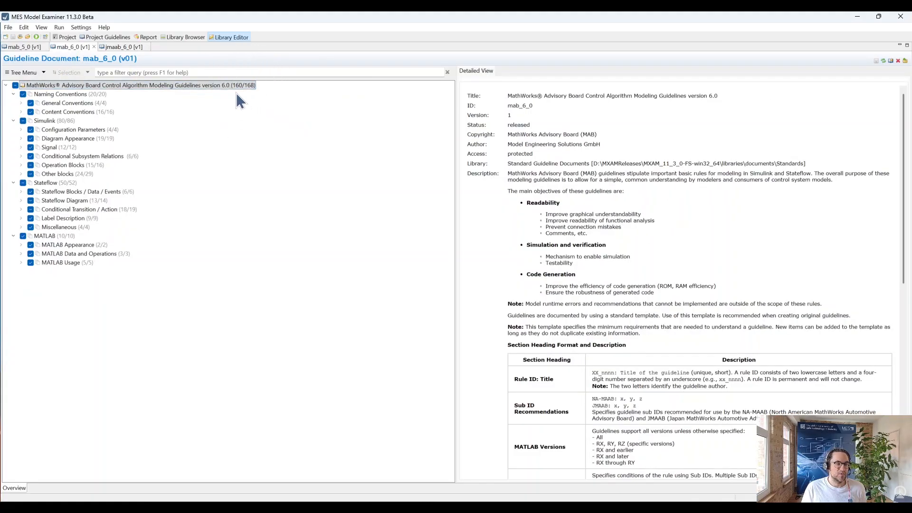
left_click(16, 47)
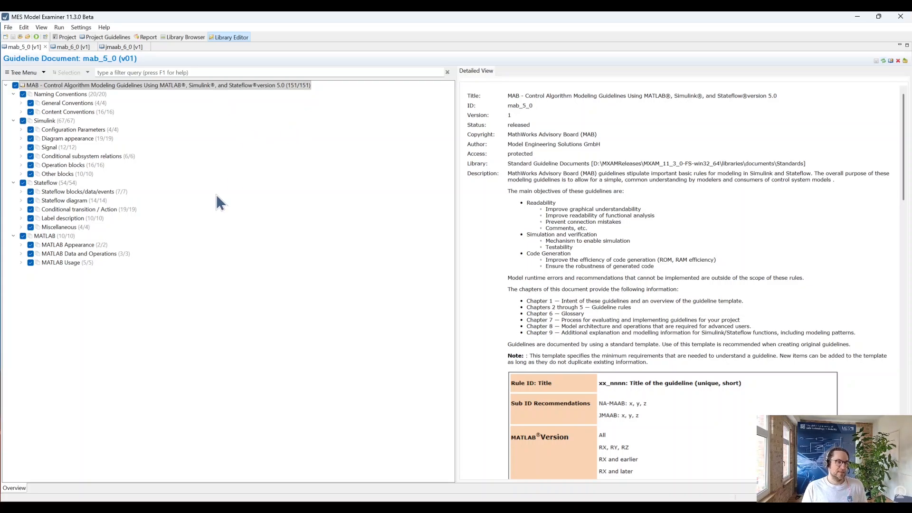
Return to the library browser and read the description and examples of guideline jc_0774 version 2, Comments for through transition.
left_click(192, 37)
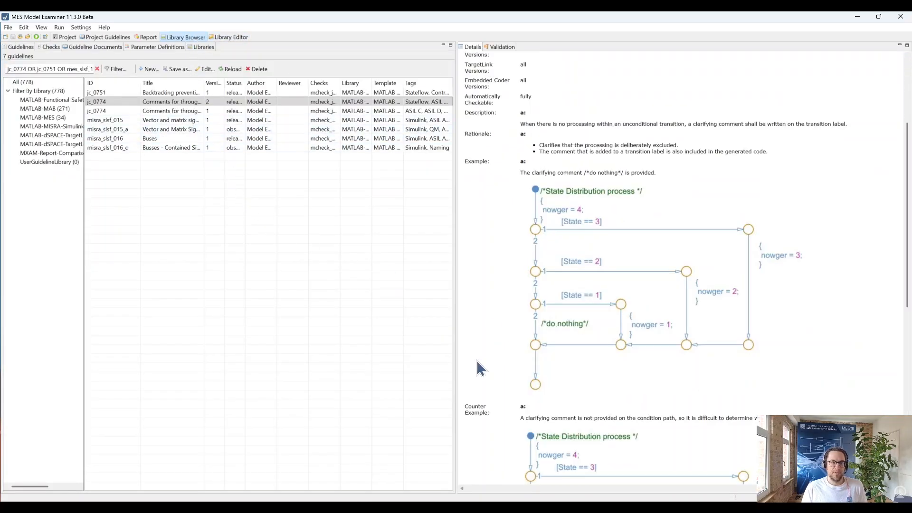
scroll(885, 333, "up", 5)
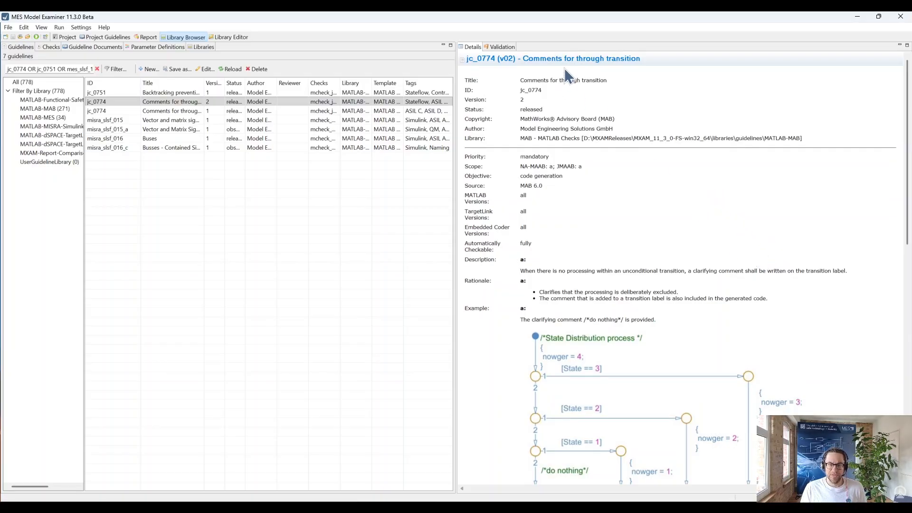
scroll(800, 193, "down", 5)
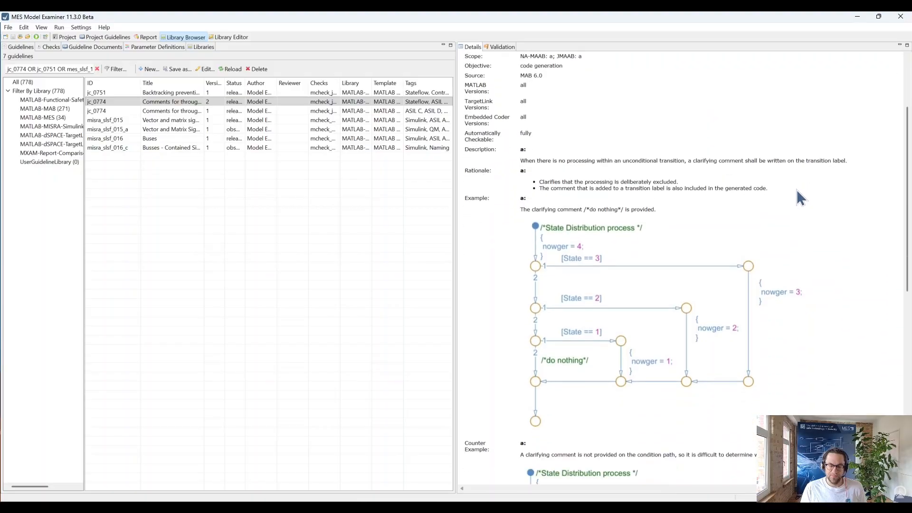
scroll(760, 137, "down", 2)
scroll(765, 152, "up", 1)
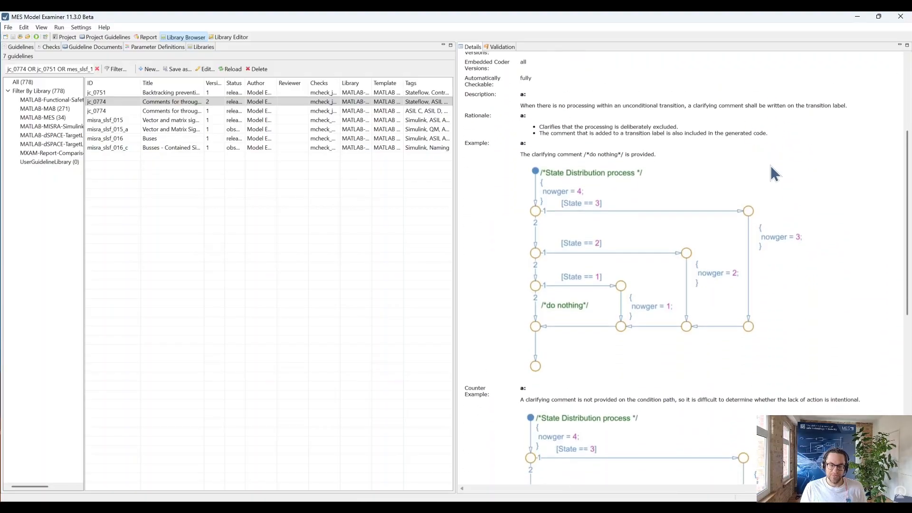
double_click(577, 106)
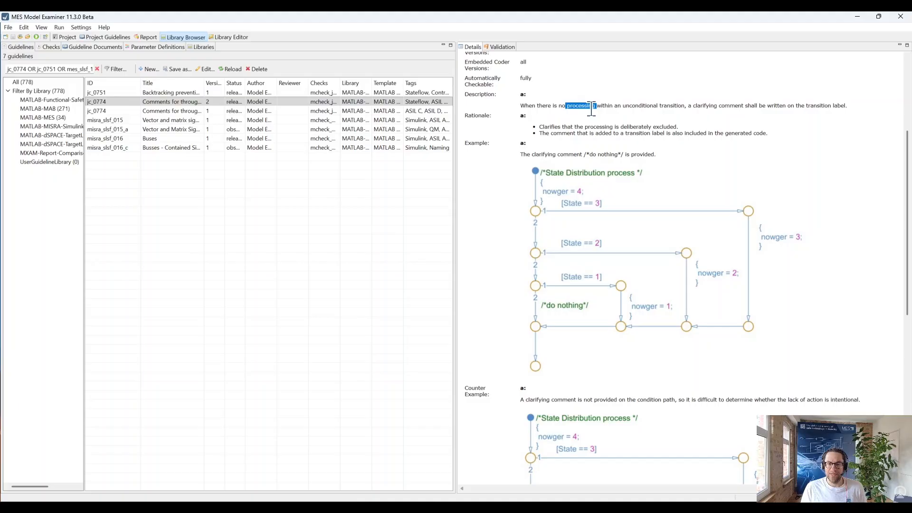
left_click(641, 114)
left_click_drag(520, 105, 657, 105)
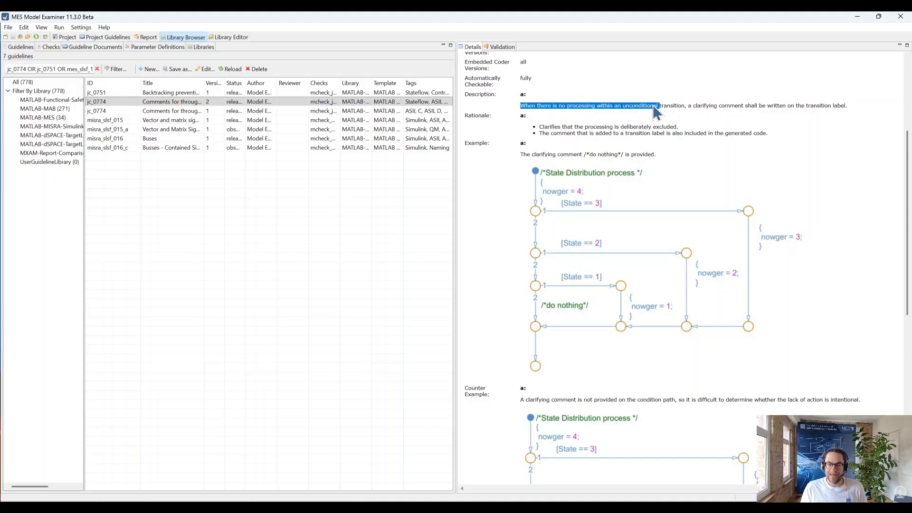
left_click(667, 112)
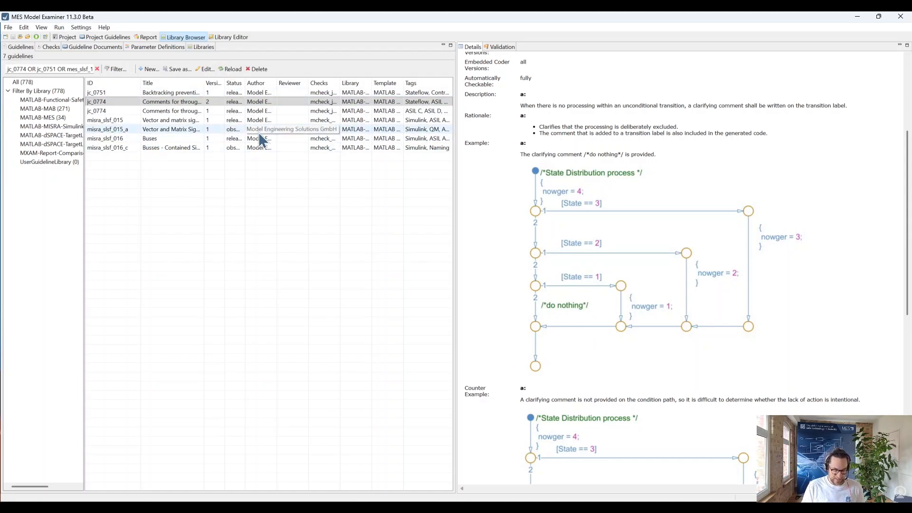
Place Model Examiner beside the Simulink model and open the failed mcheck_jc_0774 finding for the Green state in the report.
key("super+Left")
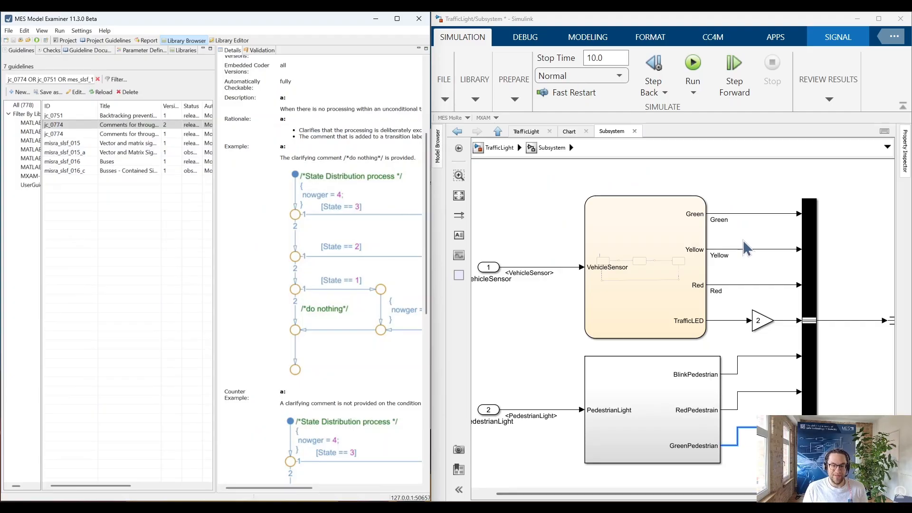
left_click(150, 39)
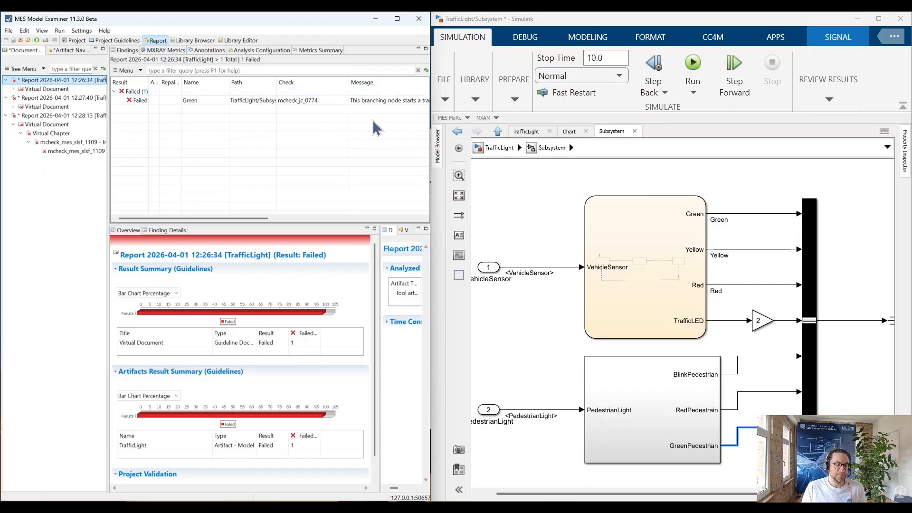
left_click(370, 102)
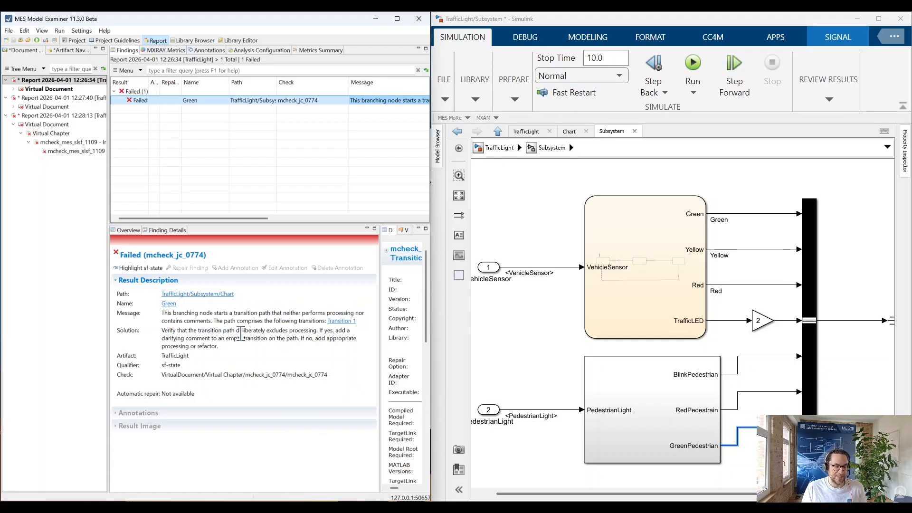
Locate the finding's Transition 1 in the Stateflow chart and inspect the Green state with its outgoing transitions.
left_click(343, 323)
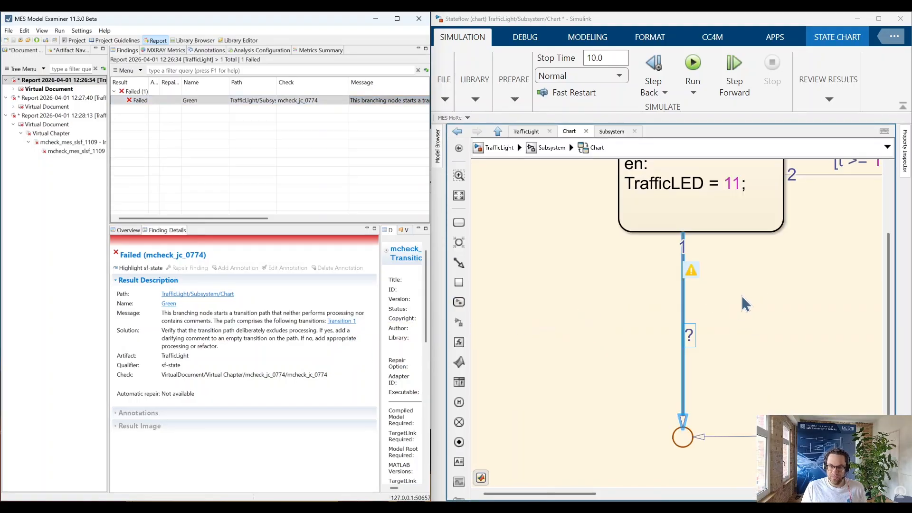
scroll(782, 298, "down", 2)
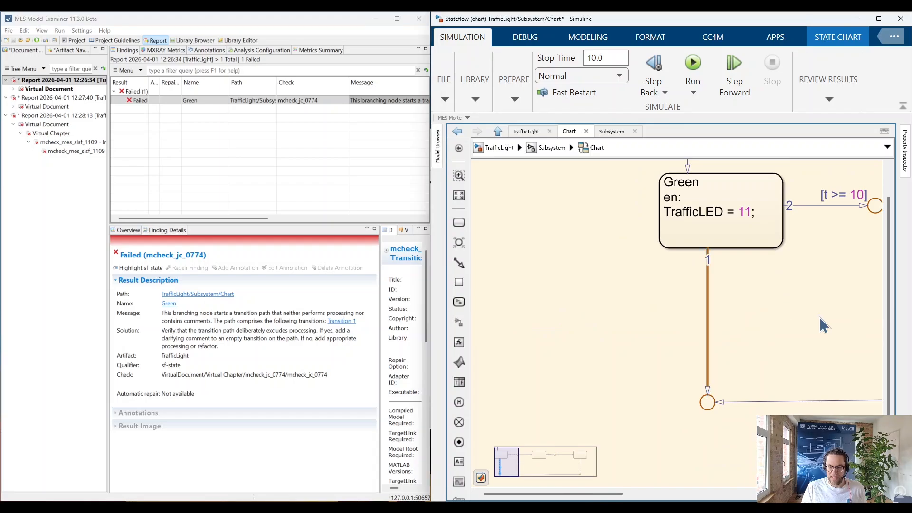
scroll(825, 266, "down", 1)
left_click(761, 224)
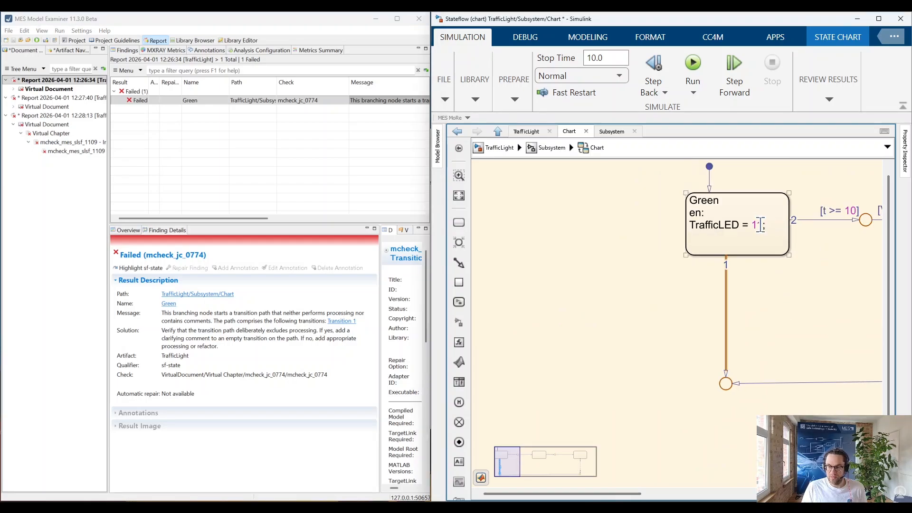
left_click(832, 220)
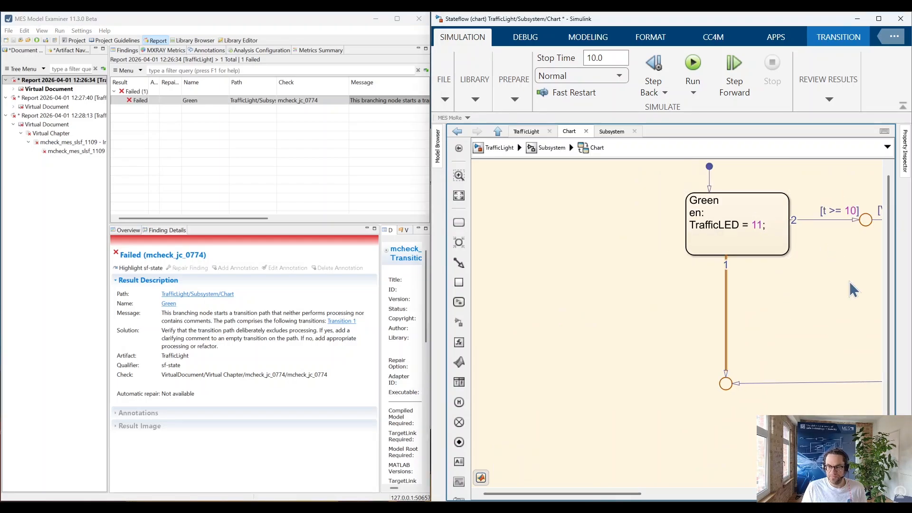
left_click(749, 333)
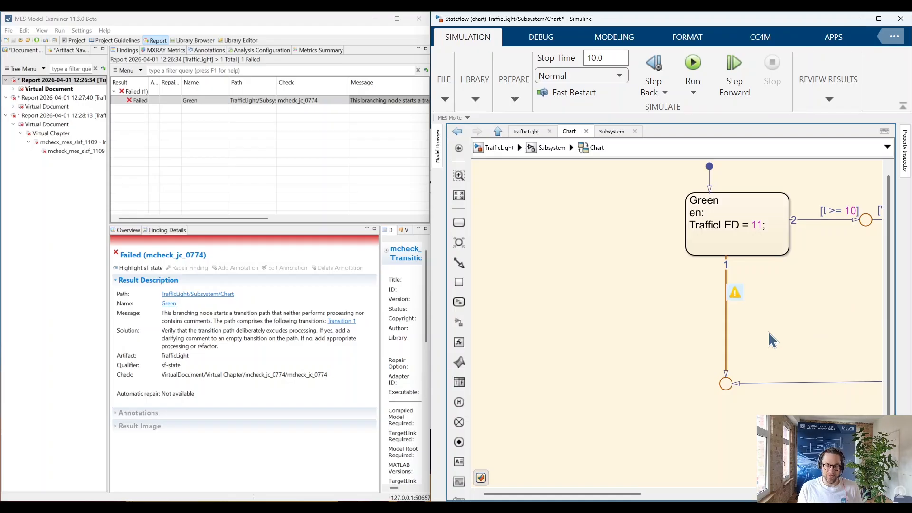
Add the comment "%do nothing" to the unlabelled transition running from the Green state down to the junction.
left_click(724, 312)
left_click(740, 313)
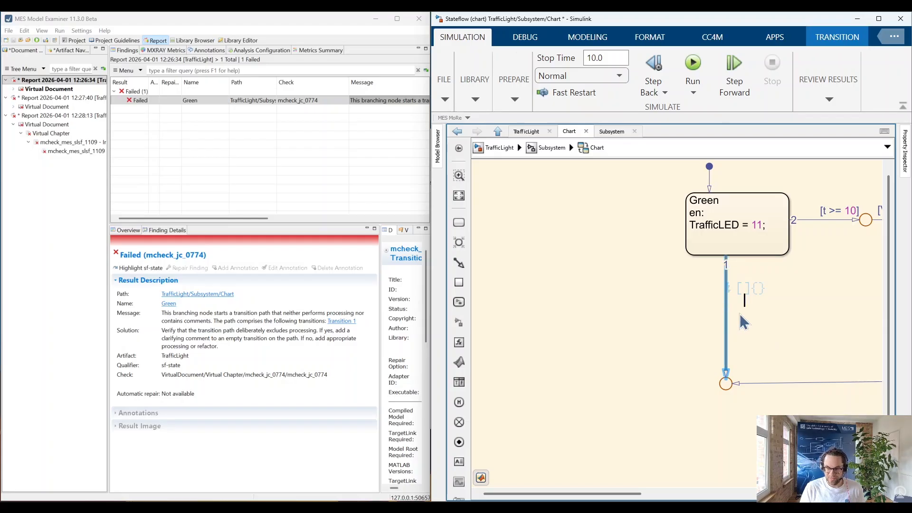
type("%")
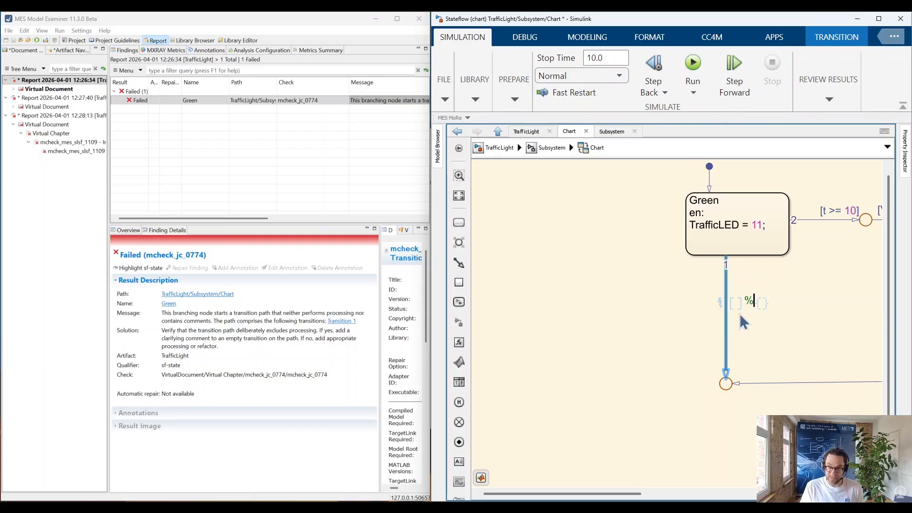
type("do ")
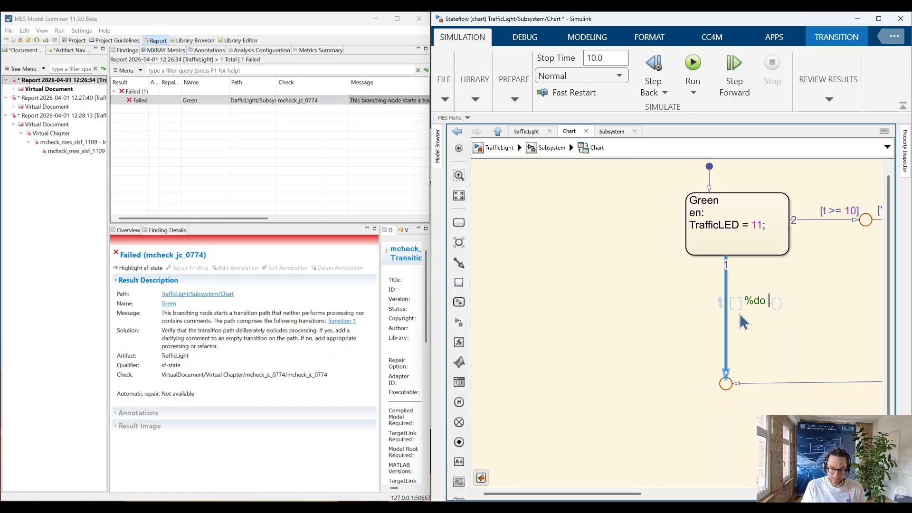
type("nothing")
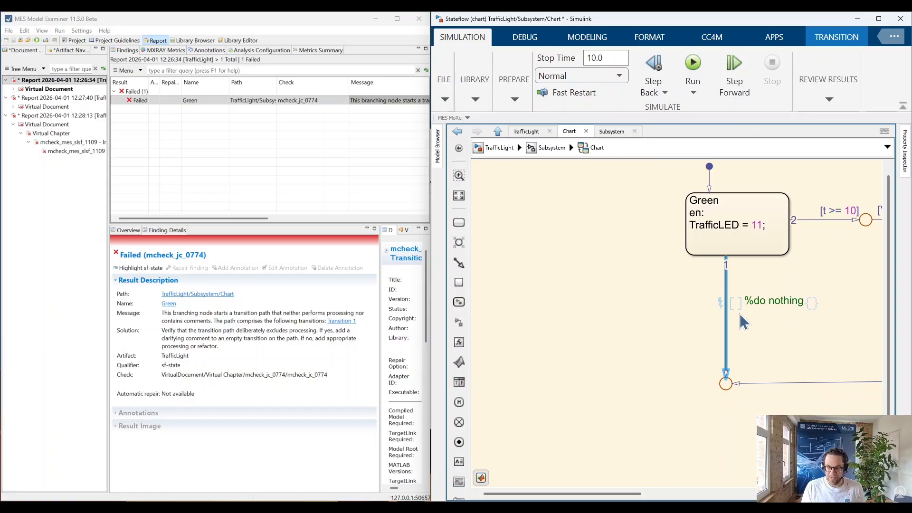
left_click(585, 264)
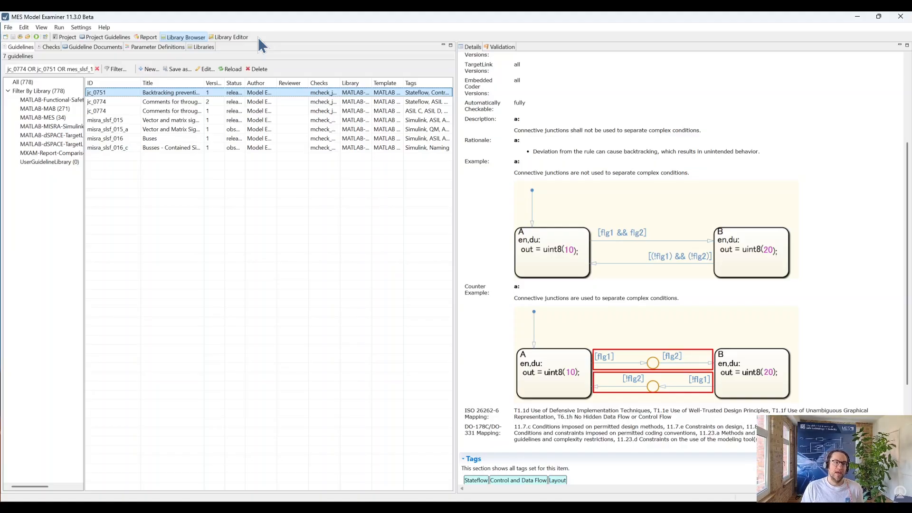
Open guideline misra_slsf_016, Buses, in the library browser and read its description, rationale and examples.
left_click(168, 139)
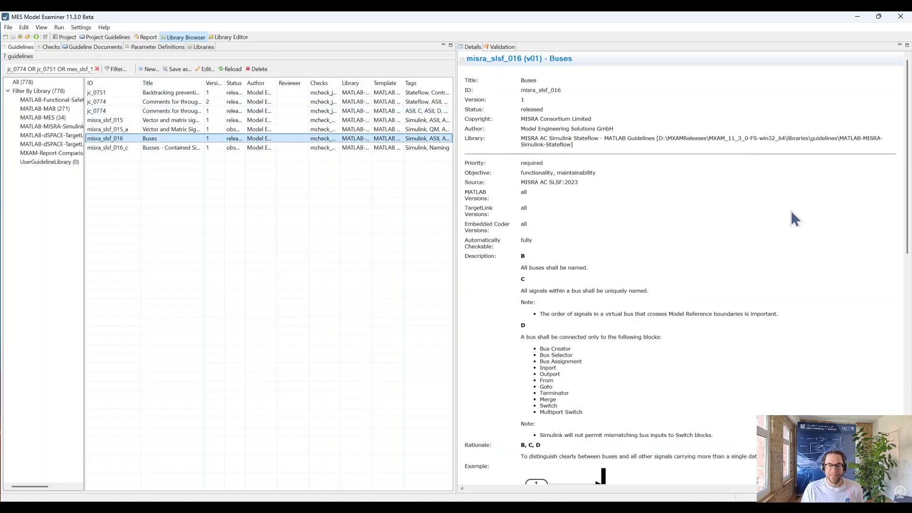
scroll(791, 212, "down", 1)
scroll(779, 210, "down", 2)
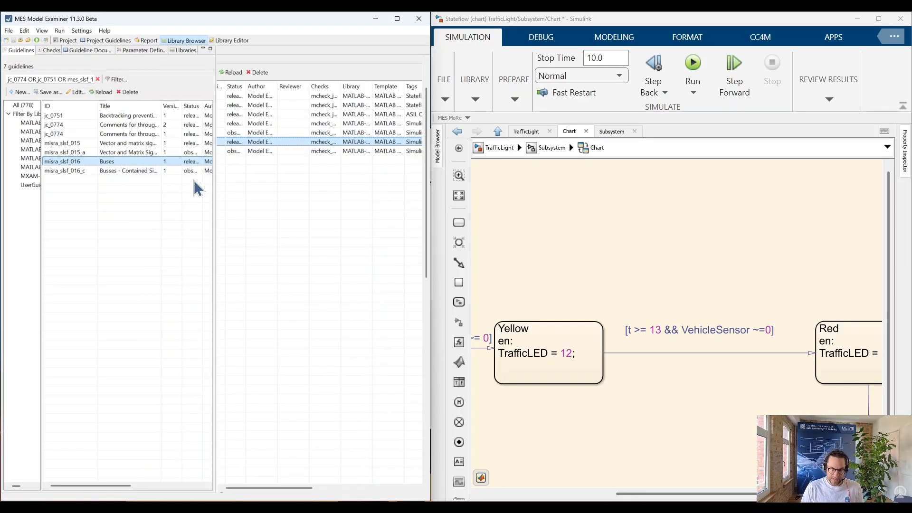
Return to the report and open the first failed mcheck_mes_slsf_1109 finding, about an unnamed Bus Creator input signal.
left_click(148, 40)
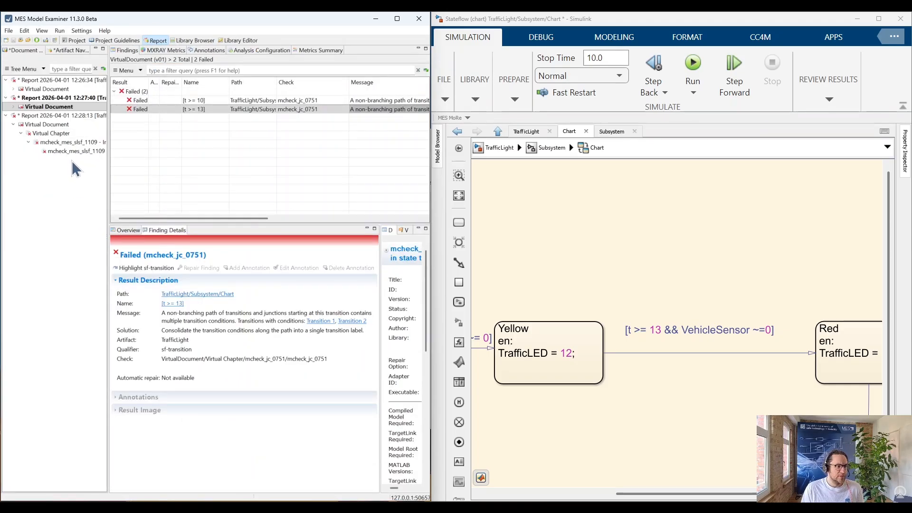
left_click(85, 152)
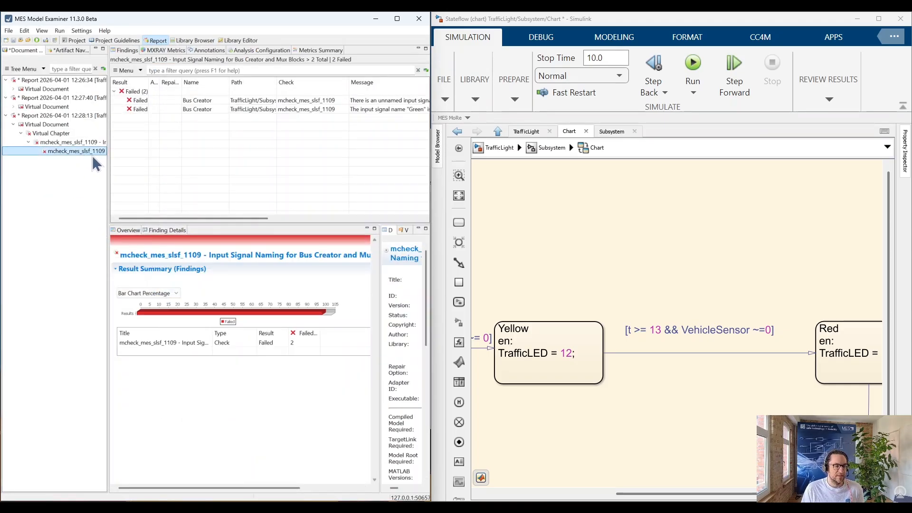
left_click(370, 99)
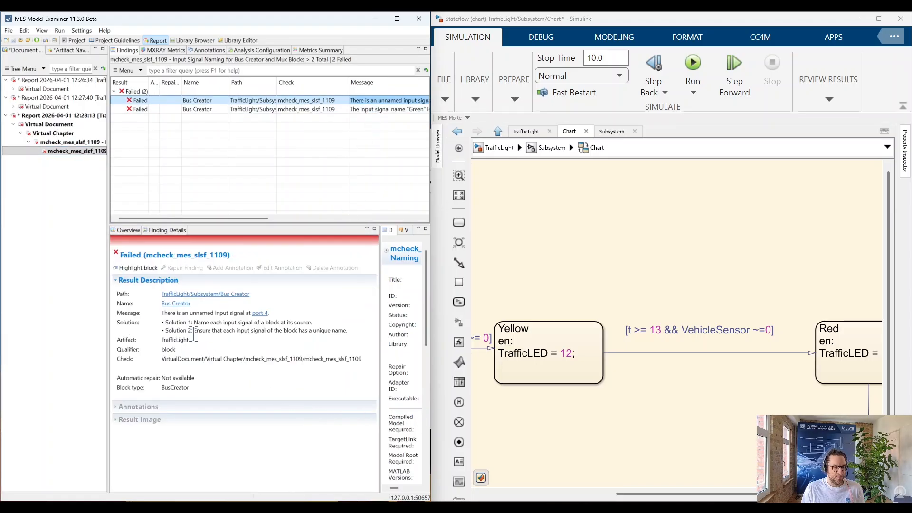
Locate the finding's Bus Creator and port 4 signal in the Simulink model and inspect the Gain block and TrafficLED output feeding it.
left_click(170, 304)
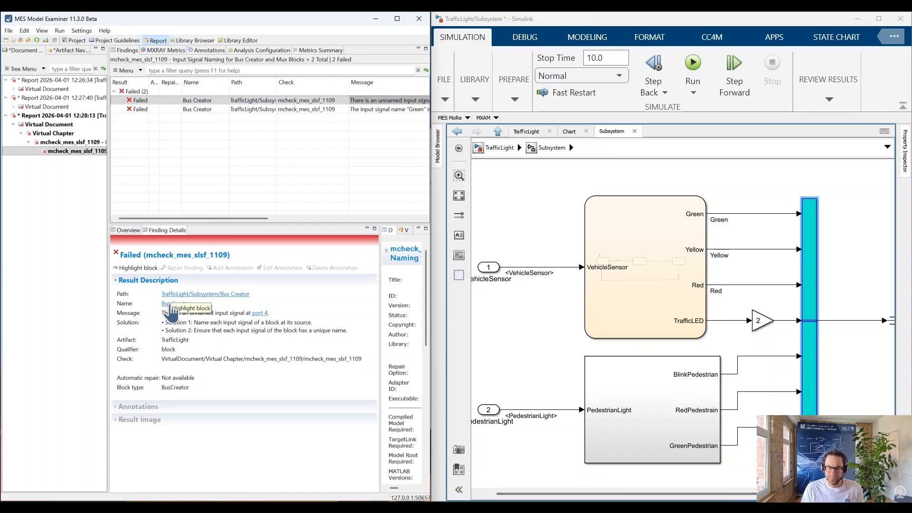
left_click(260, 313)
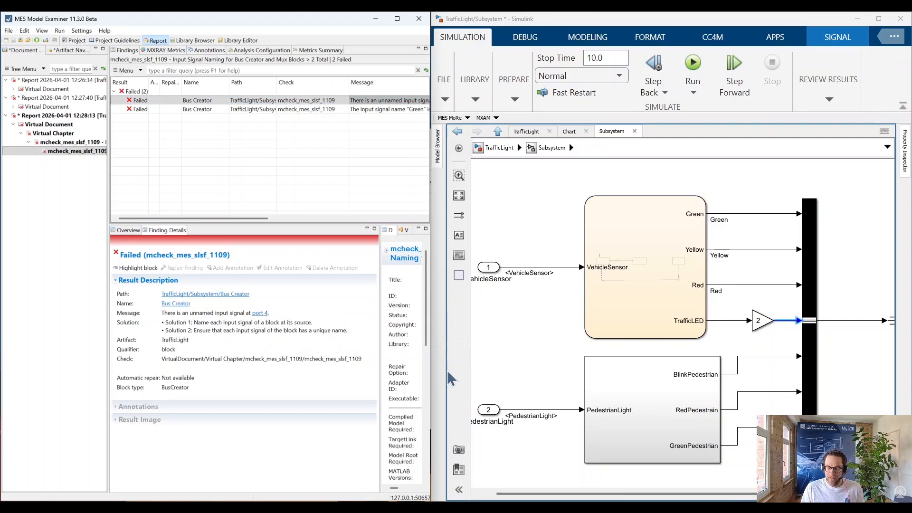
left_click(764, 324)
left_click(686, 328)
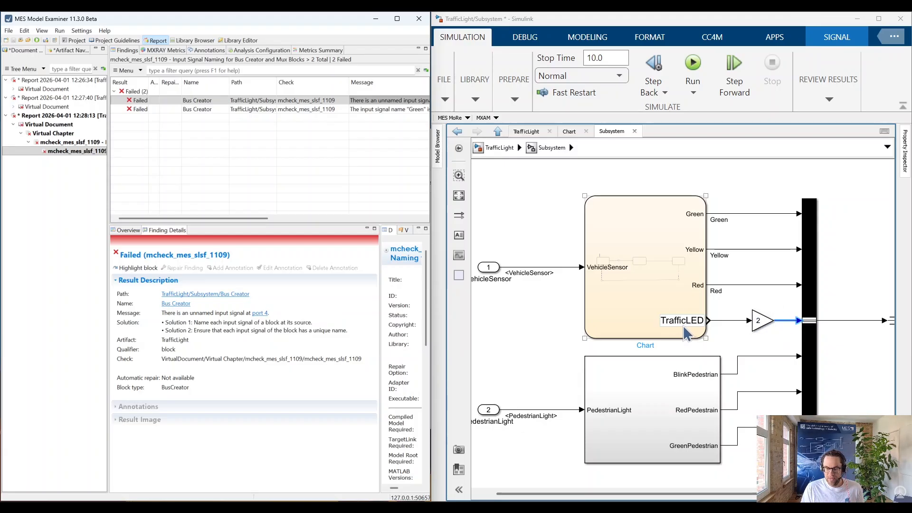
left_click(736, 338)
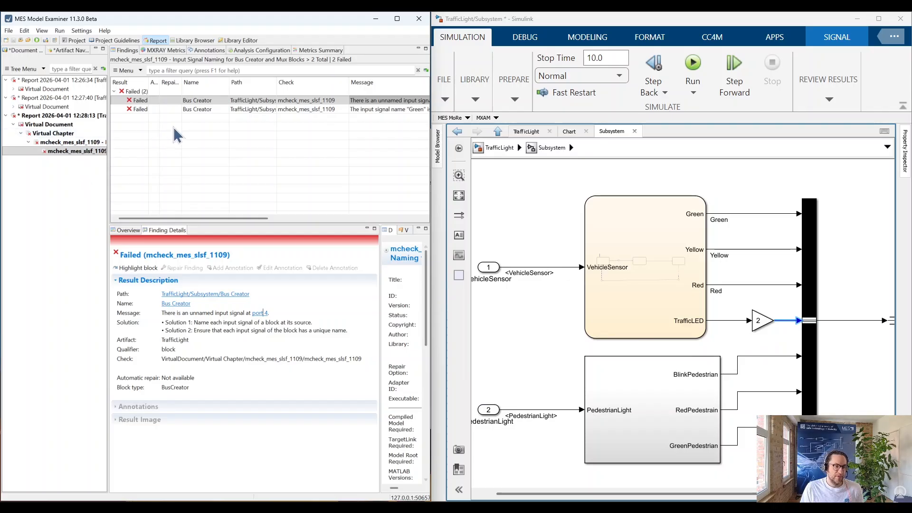
Open the second mcheck_mes_slsf_1109 finding, about the signal name "Green", and locate its port 1 and port 7 signals in the model.
left_click(320, 110)
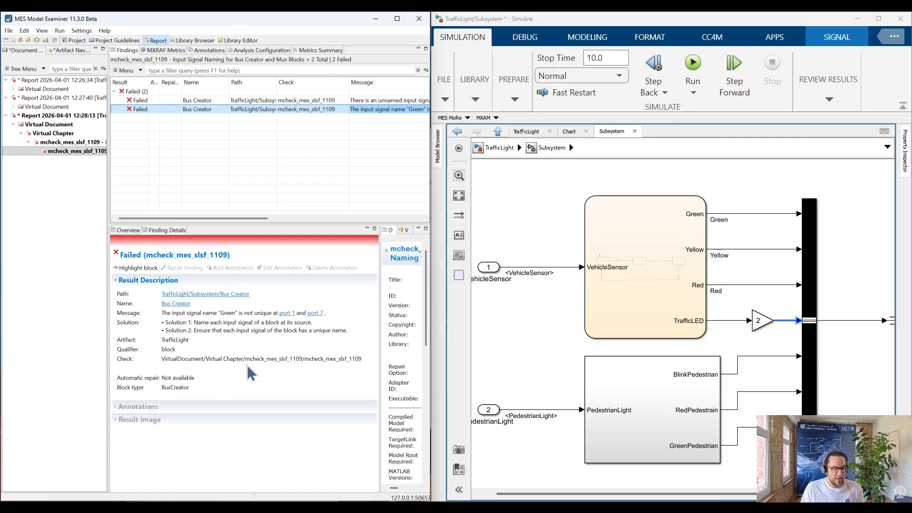
left_click(289, 313)
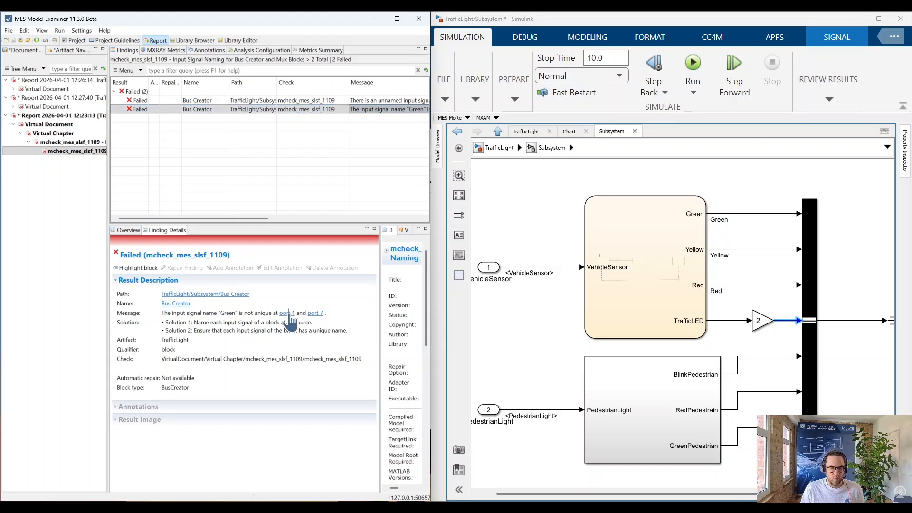
left_click(318, 314)
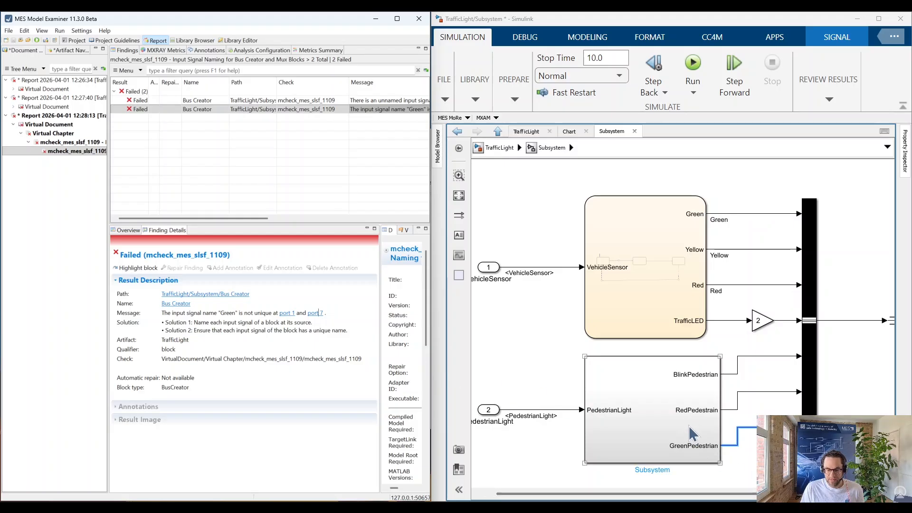
Review the input signal names in the Bus Creator's block parameters, close them and read the finding's proposed Solution 2.
left_click(812, 407)
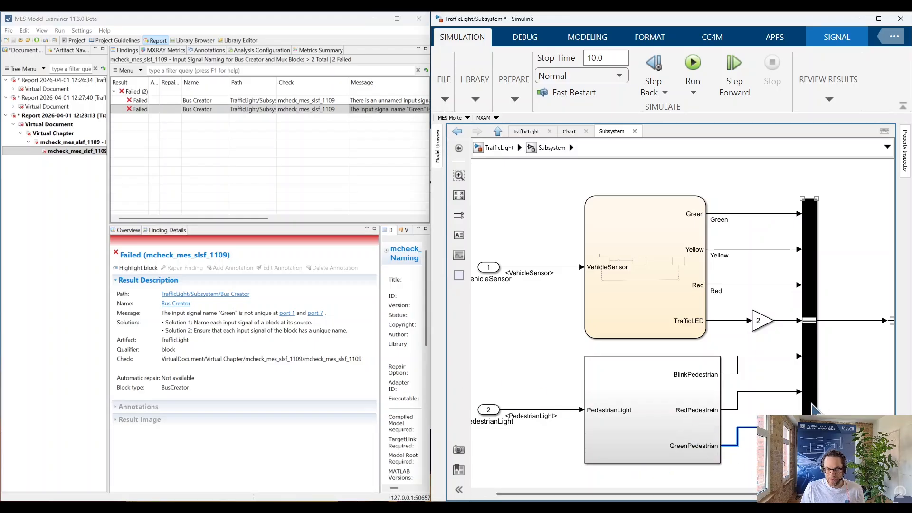
double_click(813, 406)
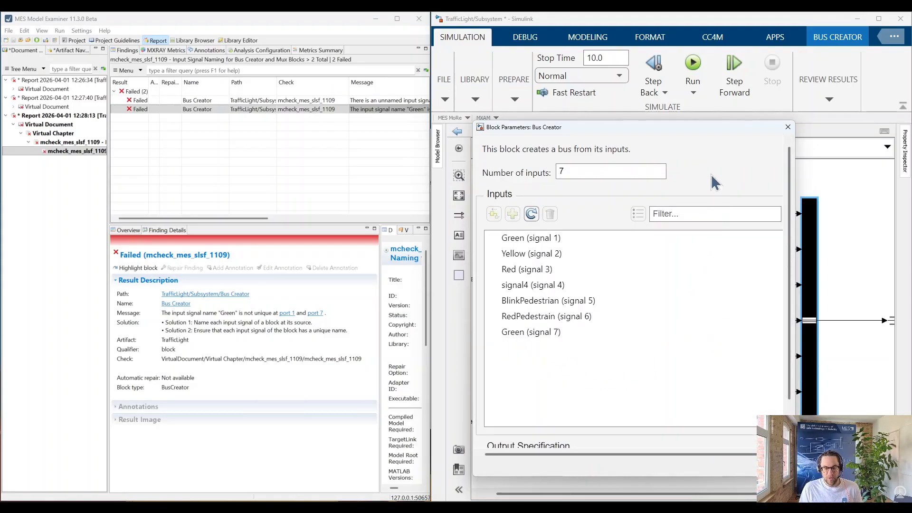
left_click(792, 127)
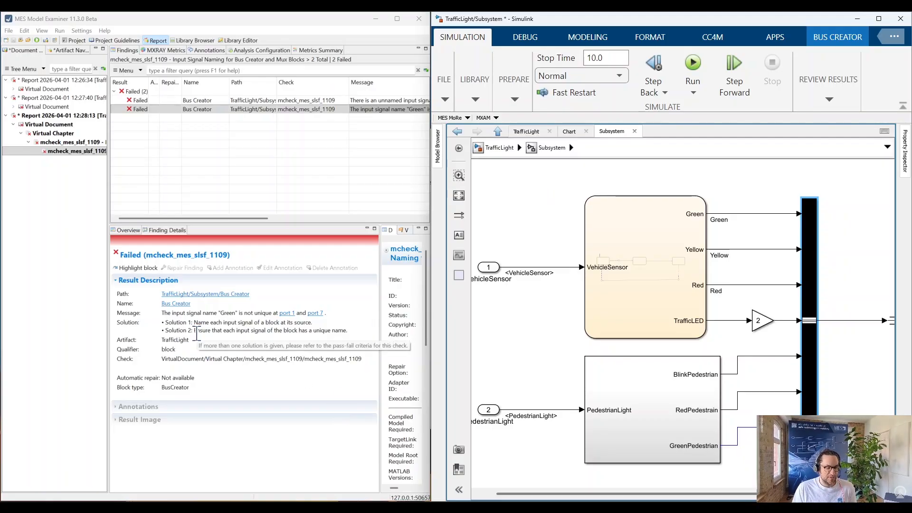
left_click_drag(199, 330, 356, 330)
left_click(357, 331)
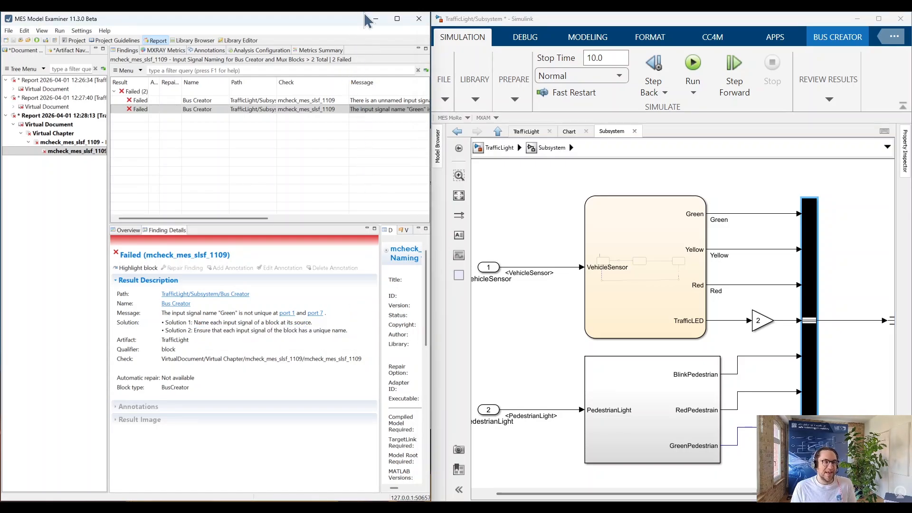
Return to the project's artifact configuration and analysis view and maximize the Model Examiner window.
left_click(79, 42)
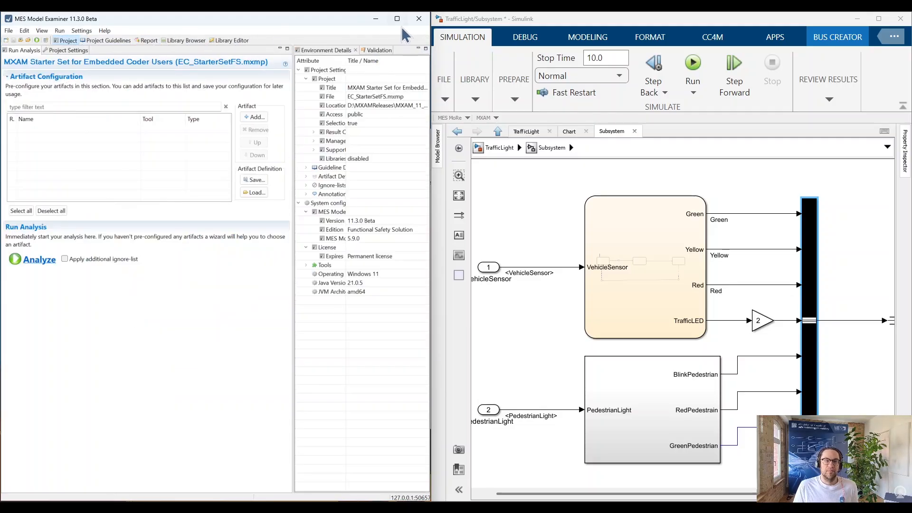
left_click(396, 20)
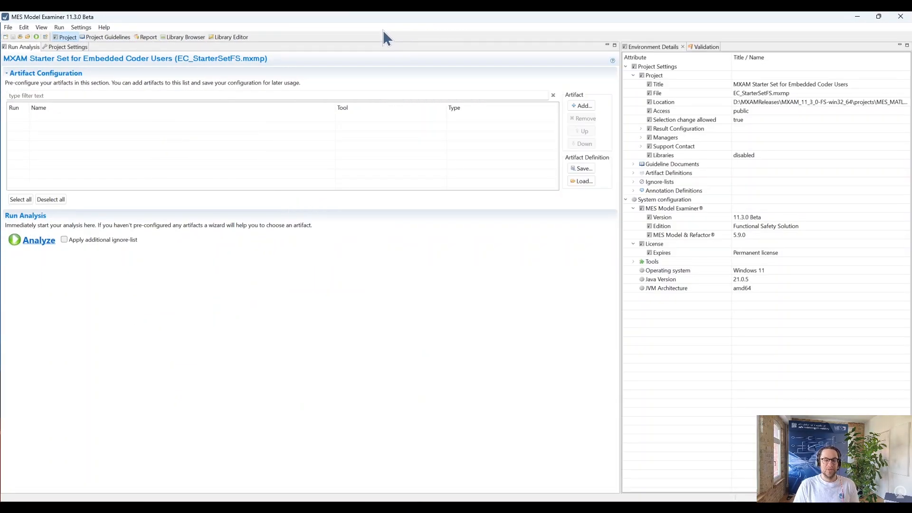